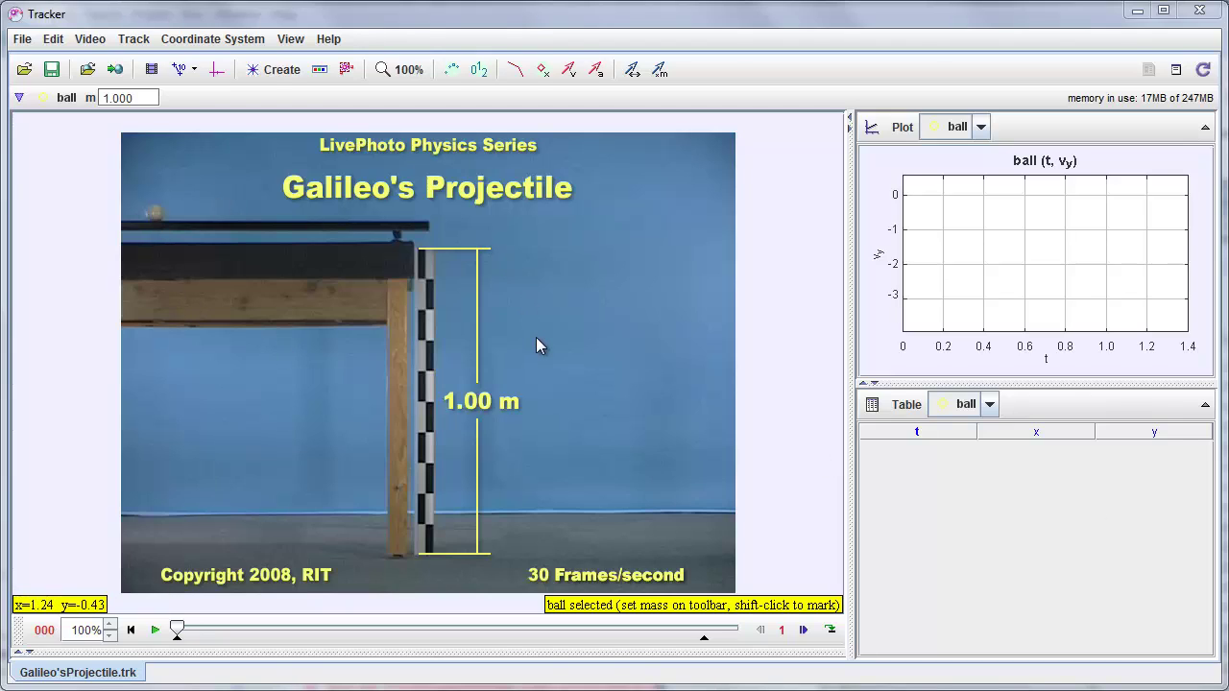
Open the Autotracker on the ball track's position, keeping 'ball' as the targeted track
left_click(71, 98)
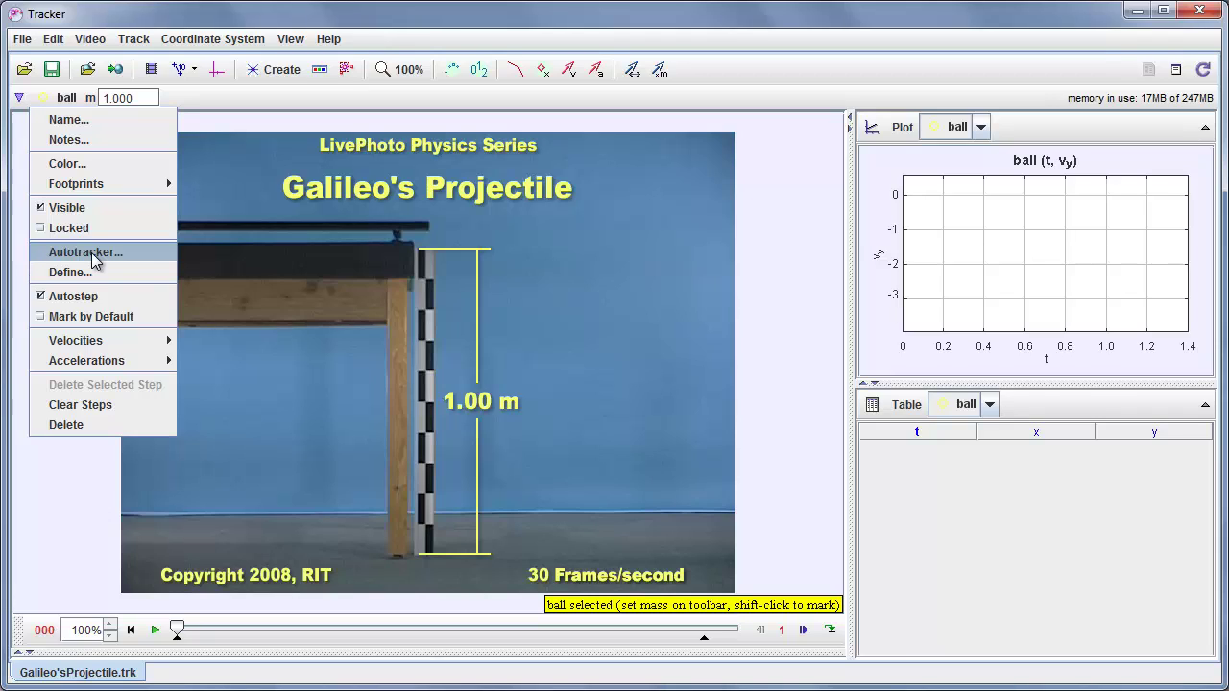
left_click(66, 97)
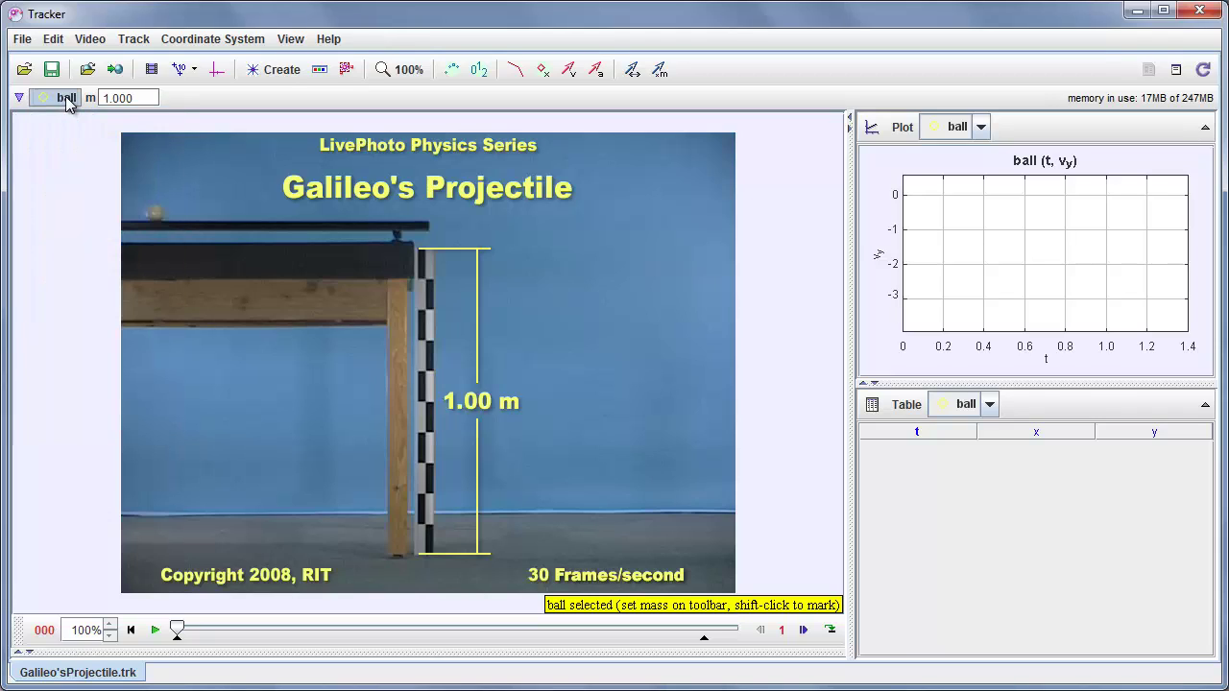
left_click(347, 69)
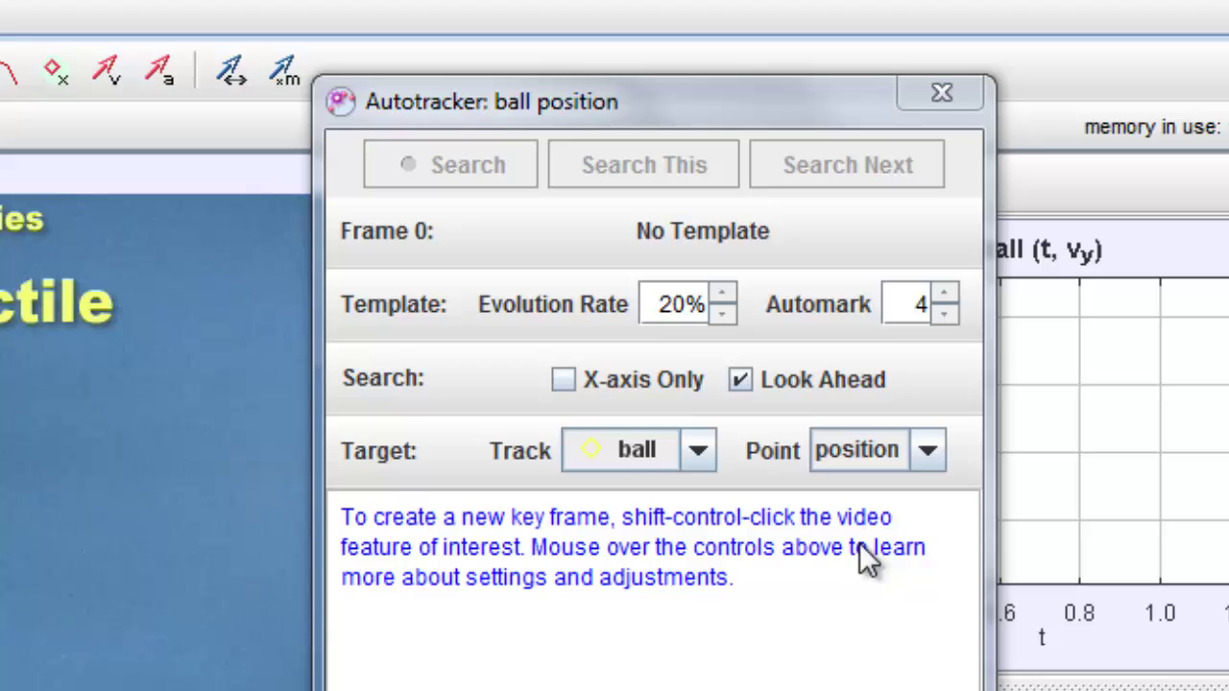
mouse_move(656, 456)
left_click(698, 451)
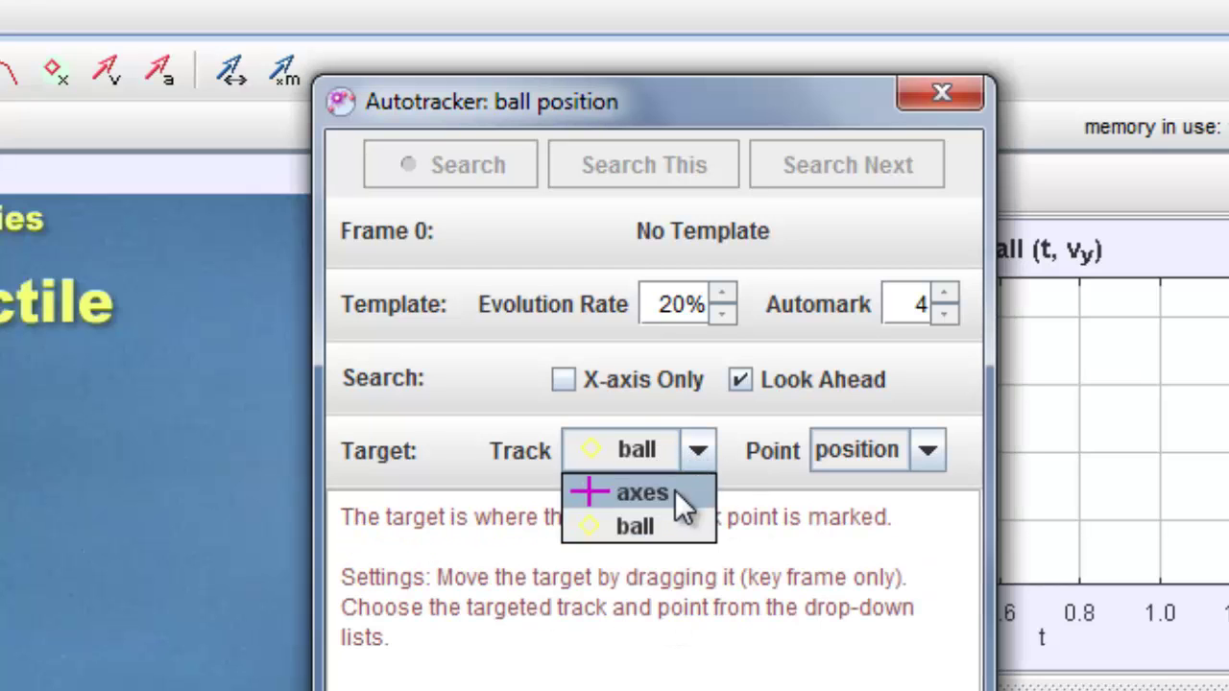
left_click(656, 524)
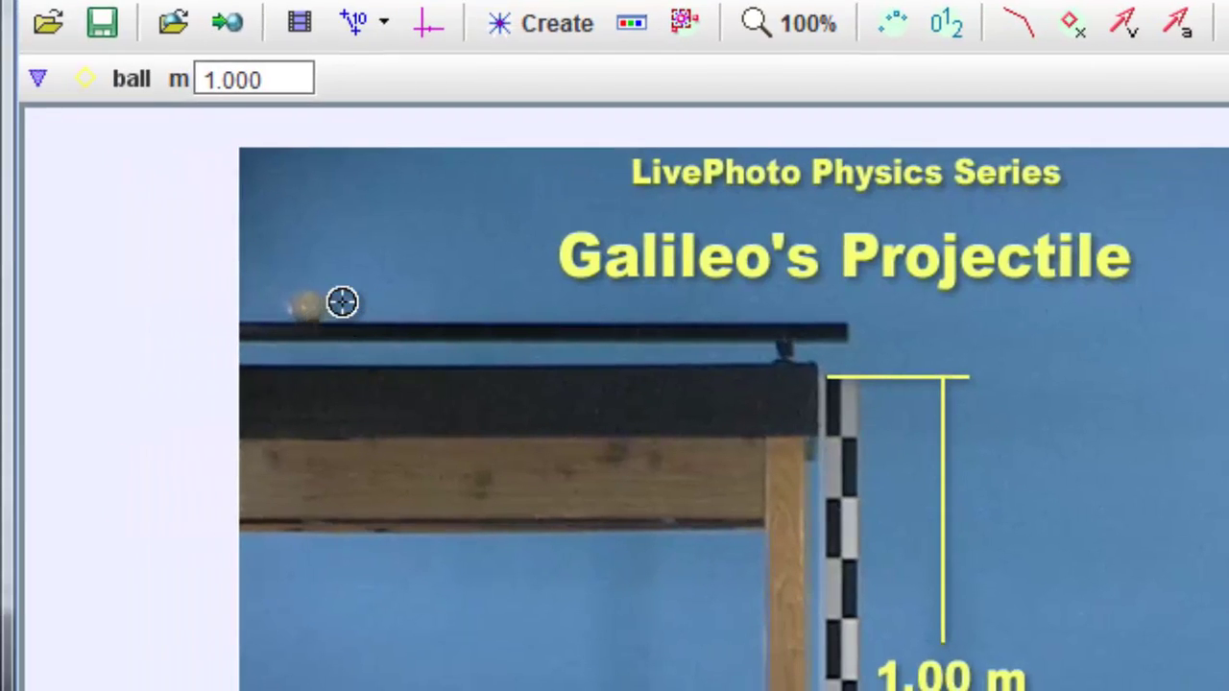
Create a frame-0 key frame on the ball and run the autotrack Search to fill its positions
left_click(292, 302, "ctrl+shift")
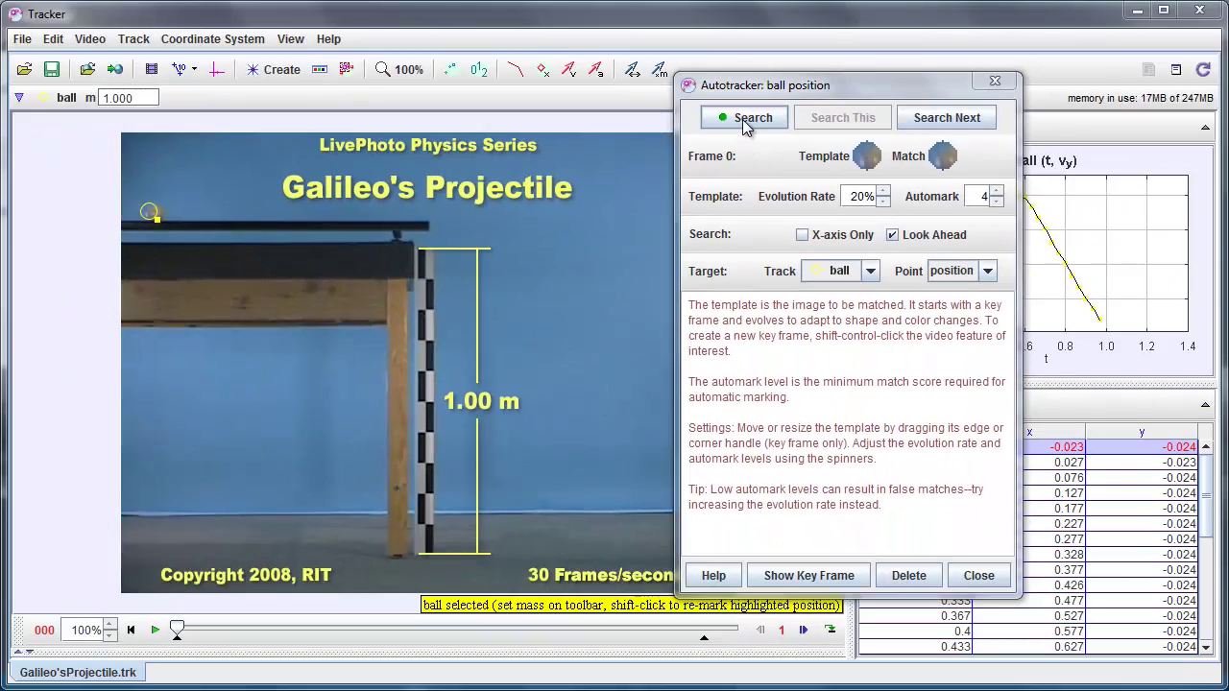
left_click(744, 123)
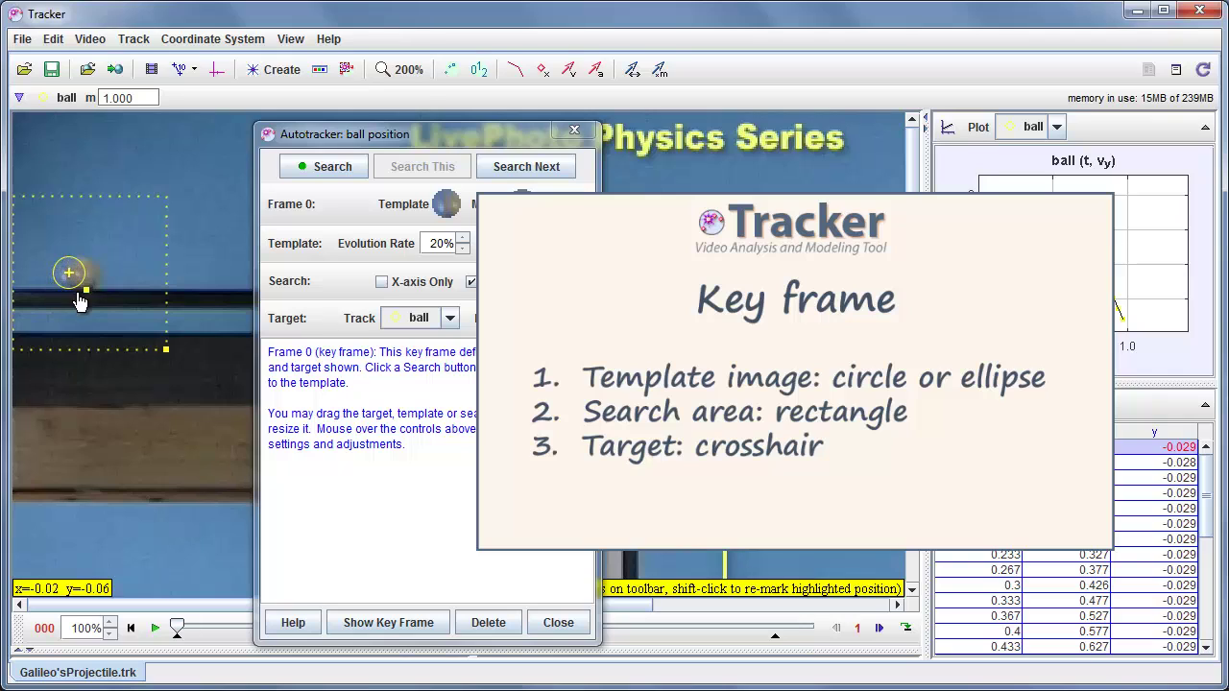
mouse_move(344, 238)
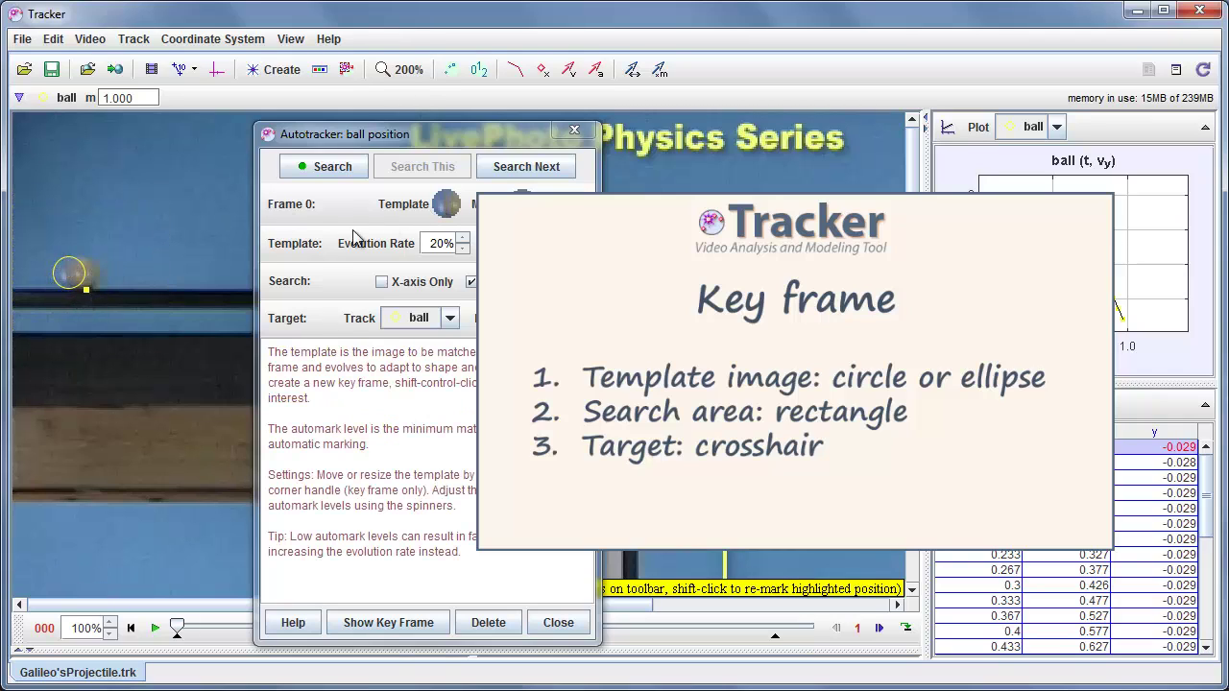
mouse_move(130, 292)
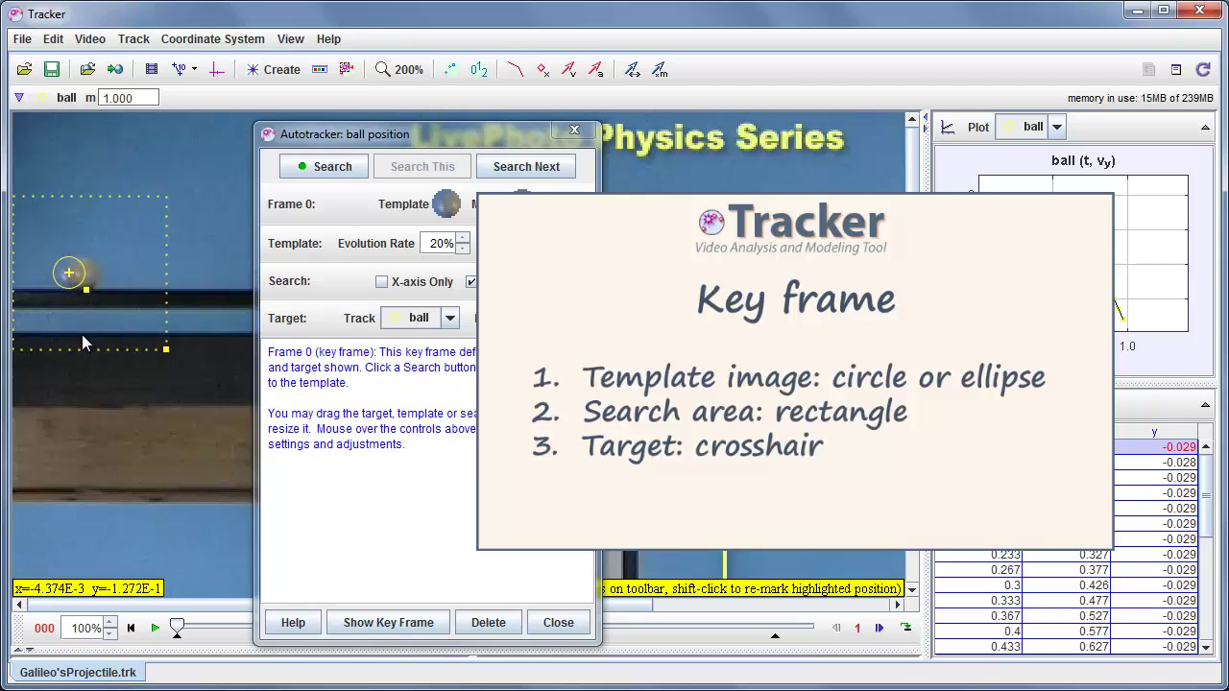
mouse_move(297, 325)
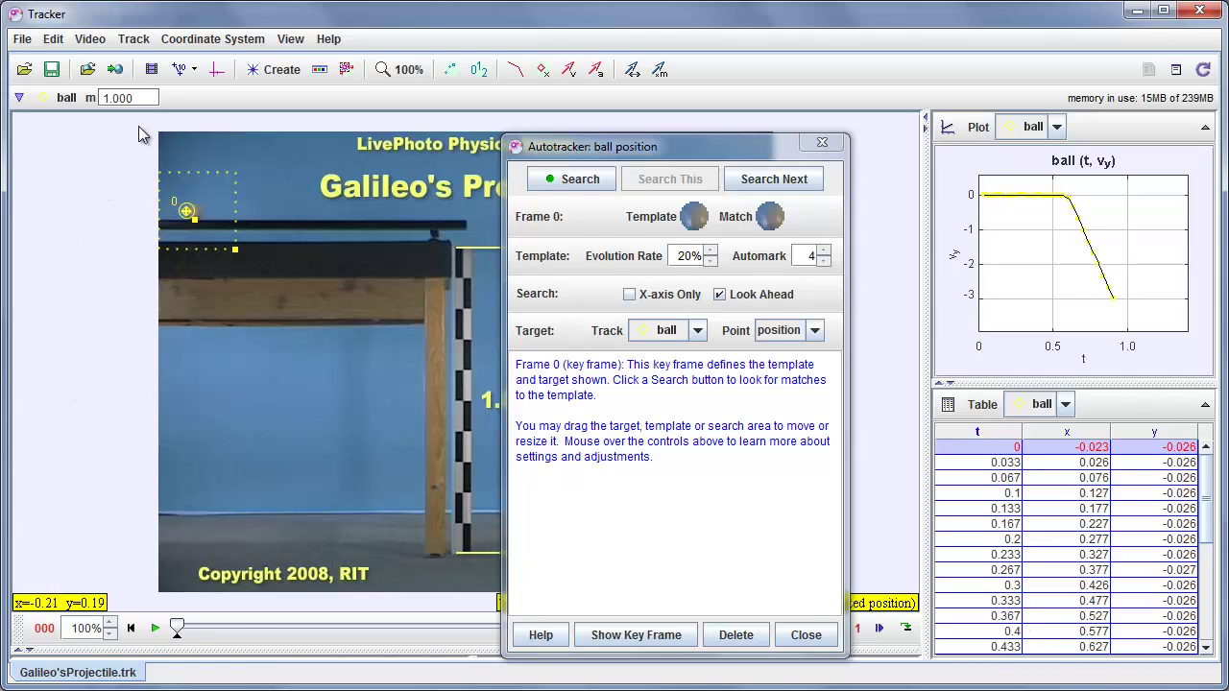
left_click(154, 69)
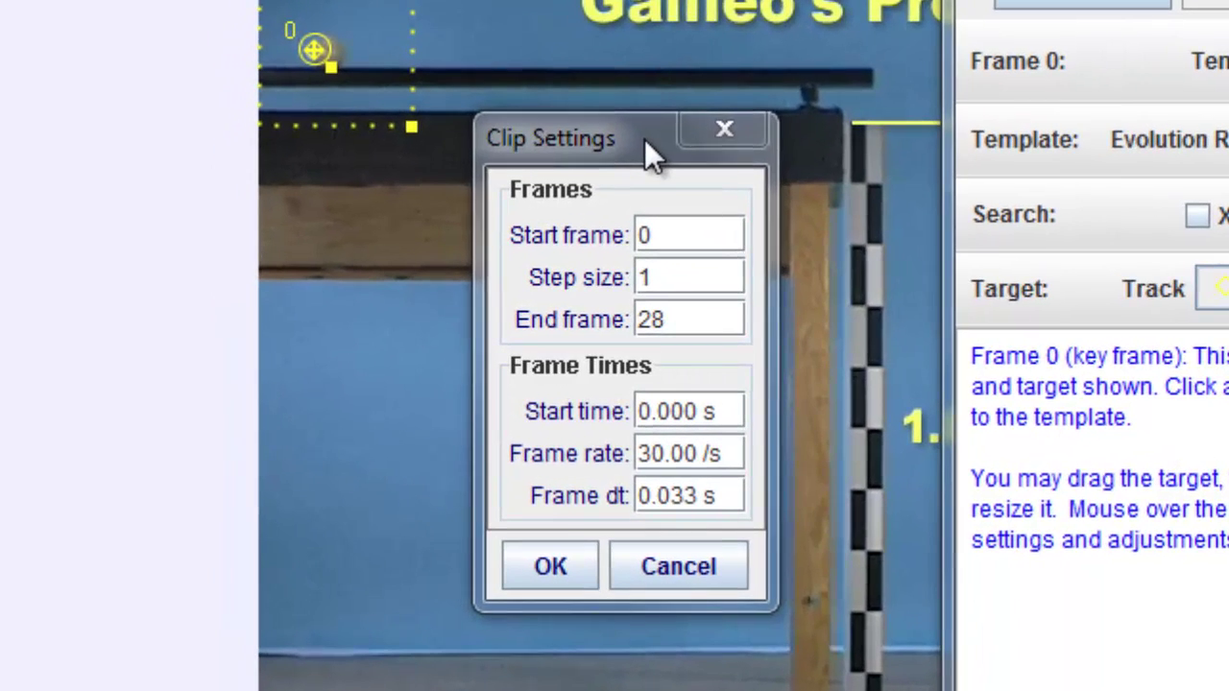
left_click_drag(529, 189, 549, 204)
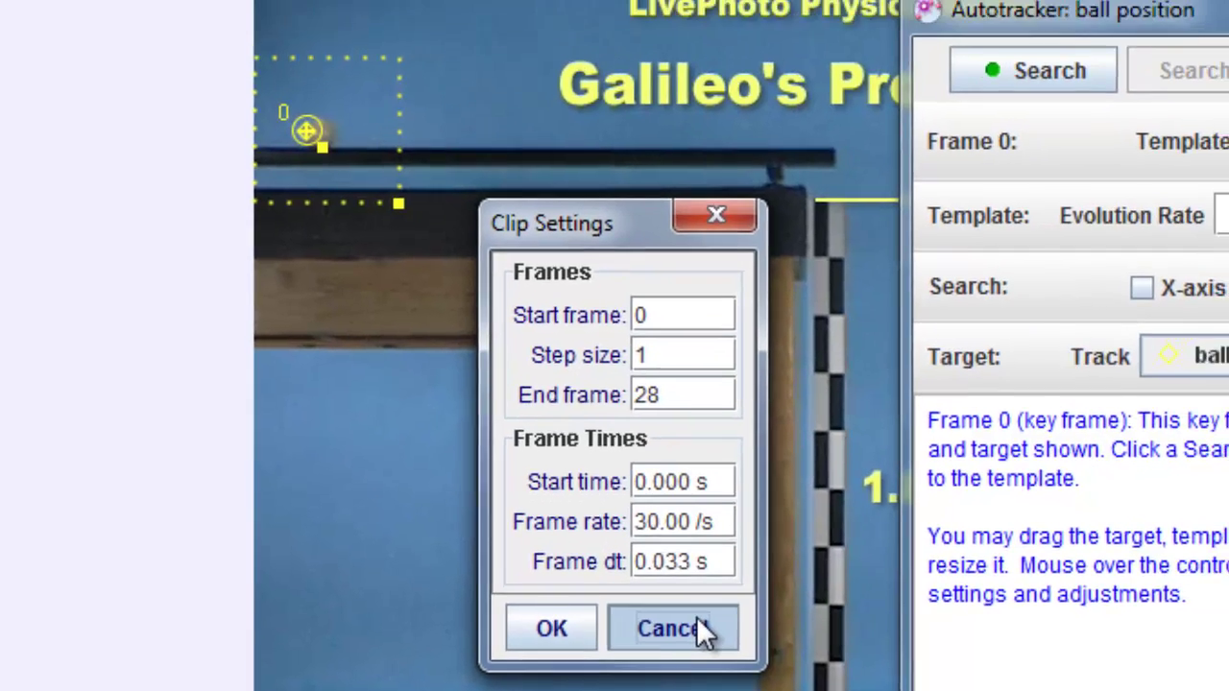
left_click(726, 576)
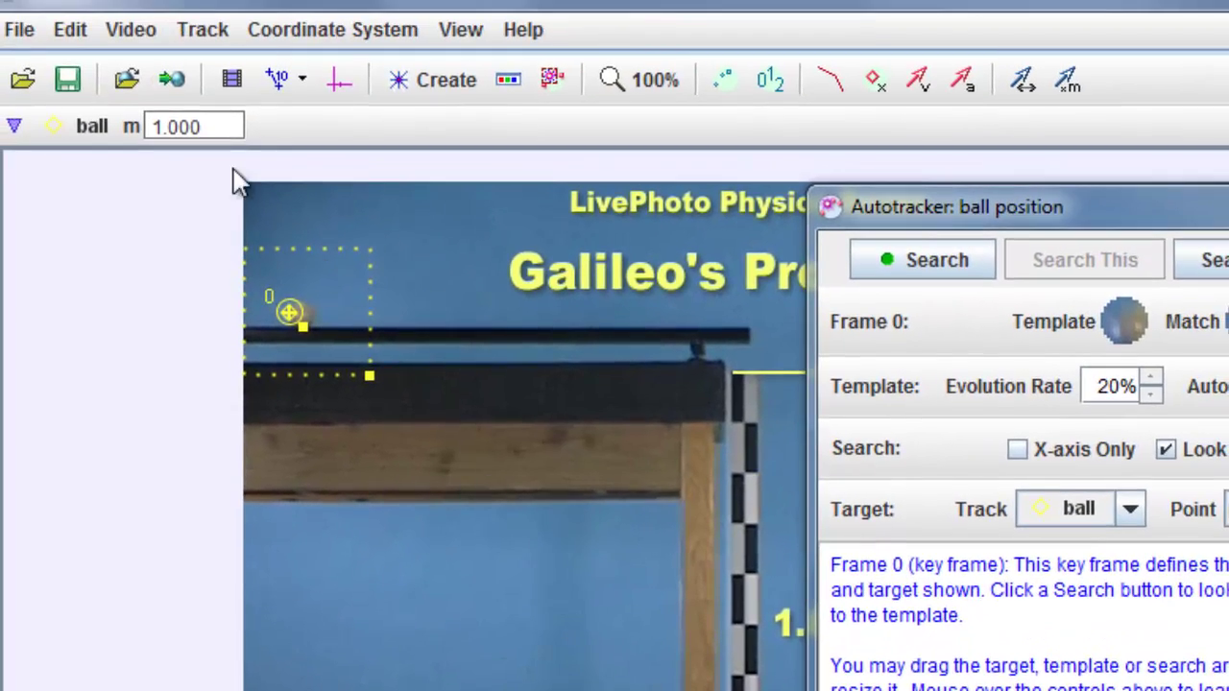
Browse the Video > Filters > New list and close it without adding a filter
left_click(125, 31)
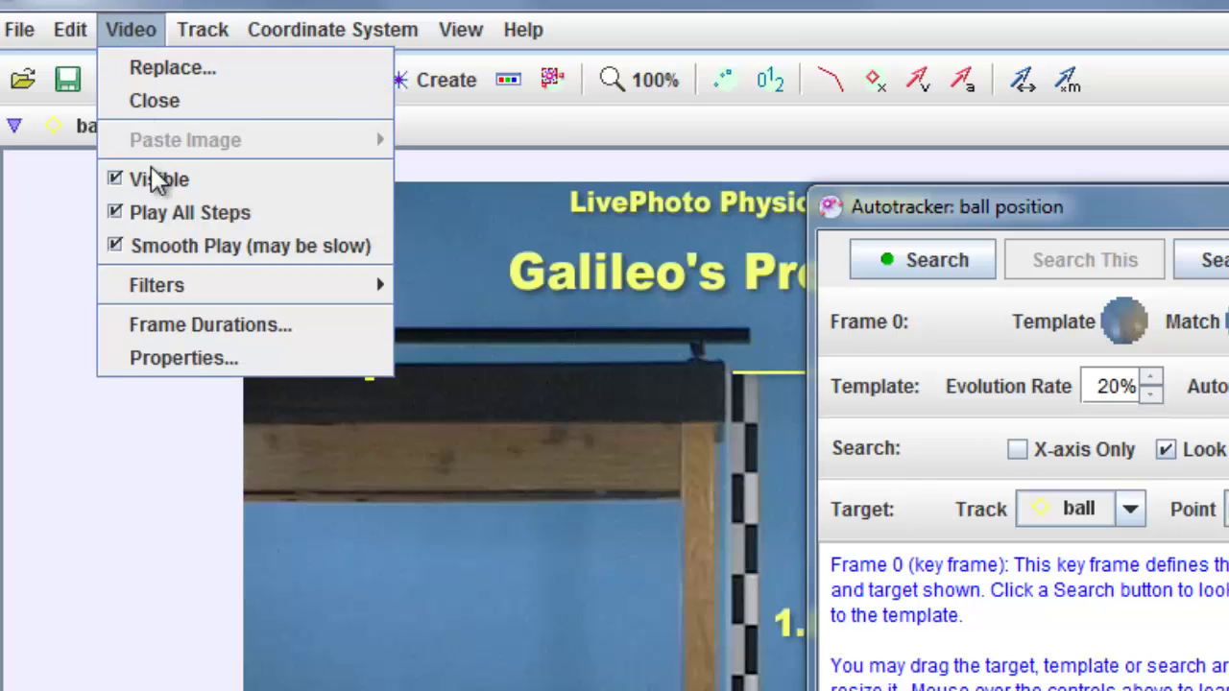
mouse_move(160, 286)
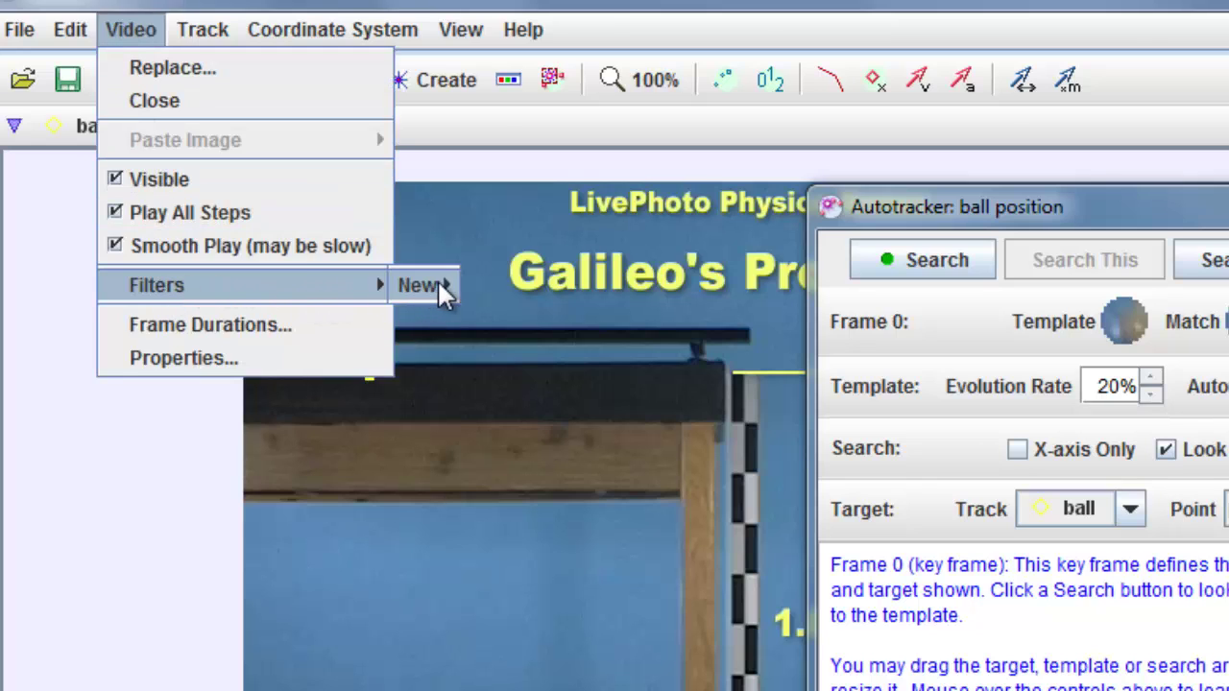
mouse_move(445, 294)
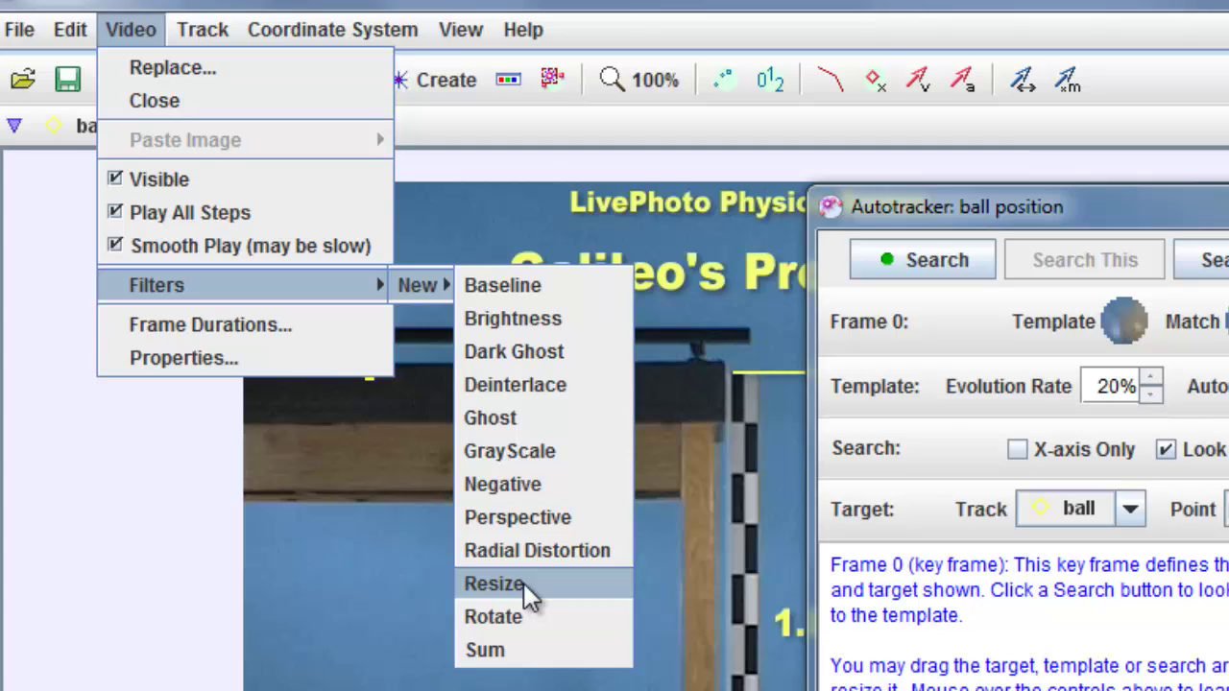
key("Escape")
key("Escape")
key("Escape")
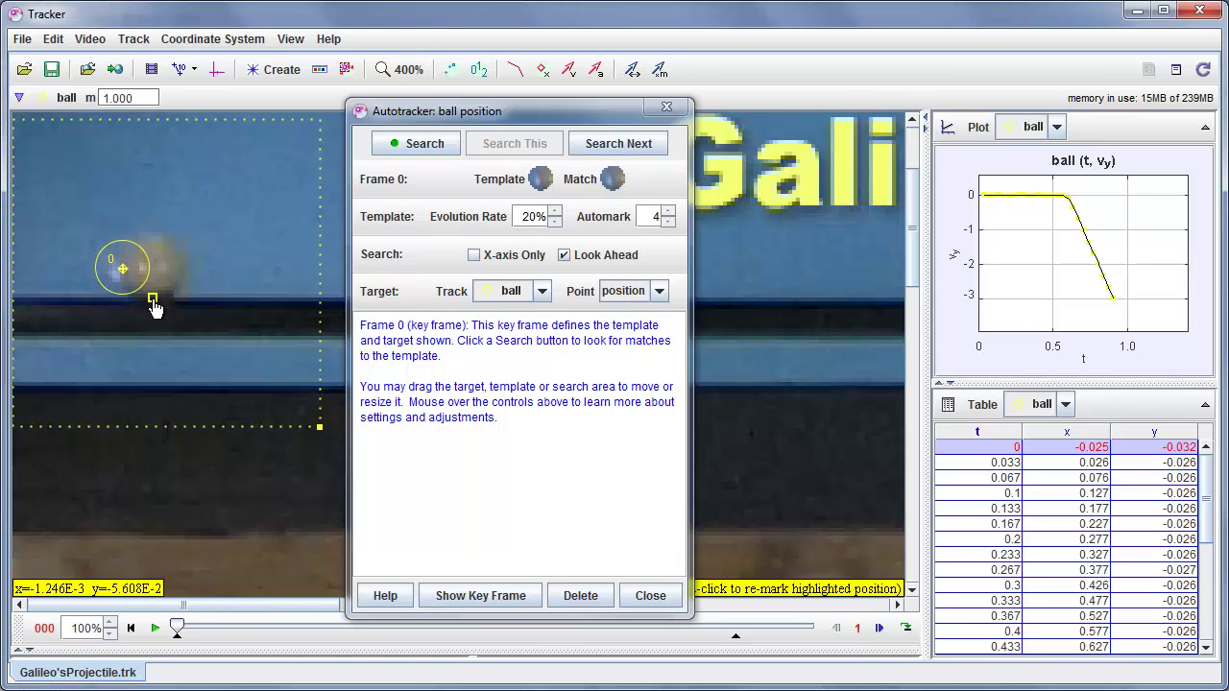
Stretch, shift and enlarge the frame-0 template into a large ellipse surrounding the ball
mouse_move(153, 305)
left_mouse_down()
mouse_move(208, 317)
mouse_move(182, 305)
left_mouse_up()
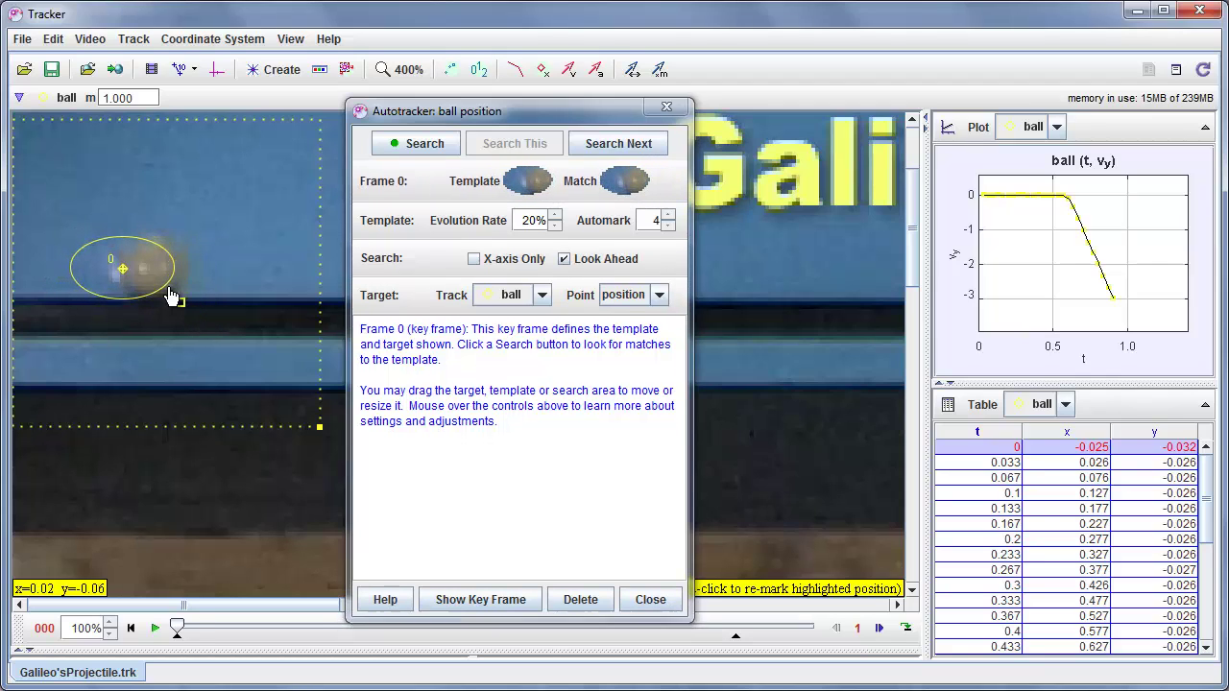
mouse_move(151, 255)
left_mouse_down()
mouse_move(213, 192)
mouse_move(182, 251)
mouse_move(142, 247)
left_mouse_up()
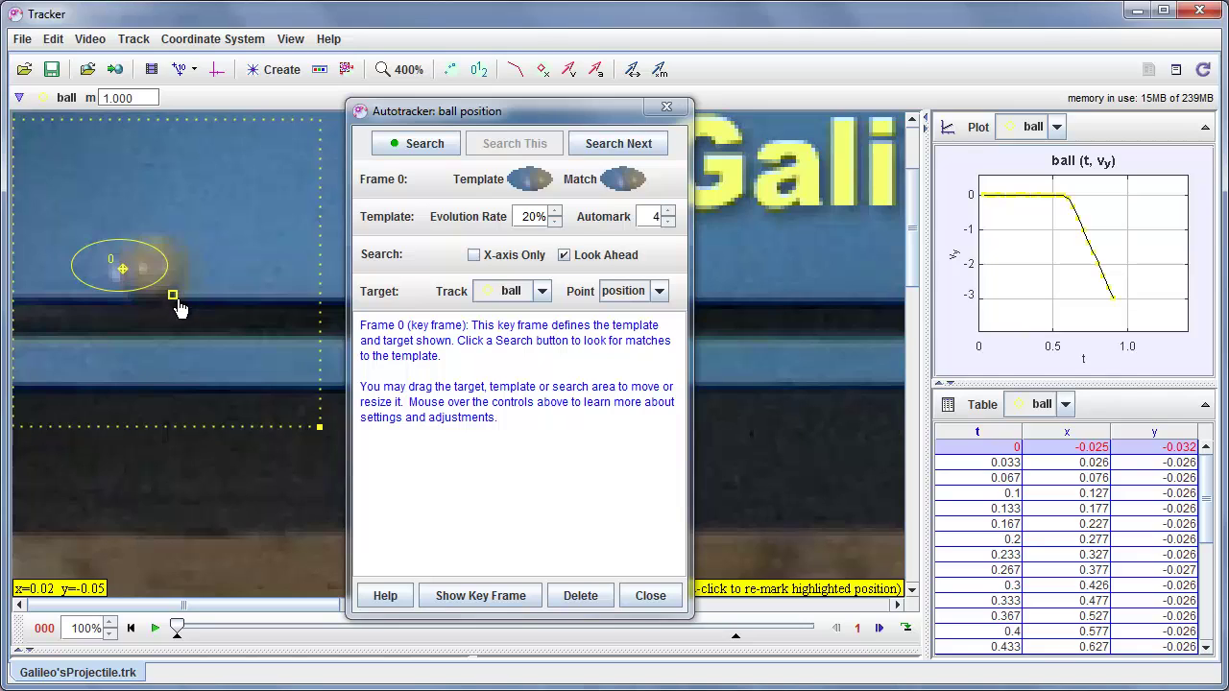
left_click_drag(183, 317, 269, 386)
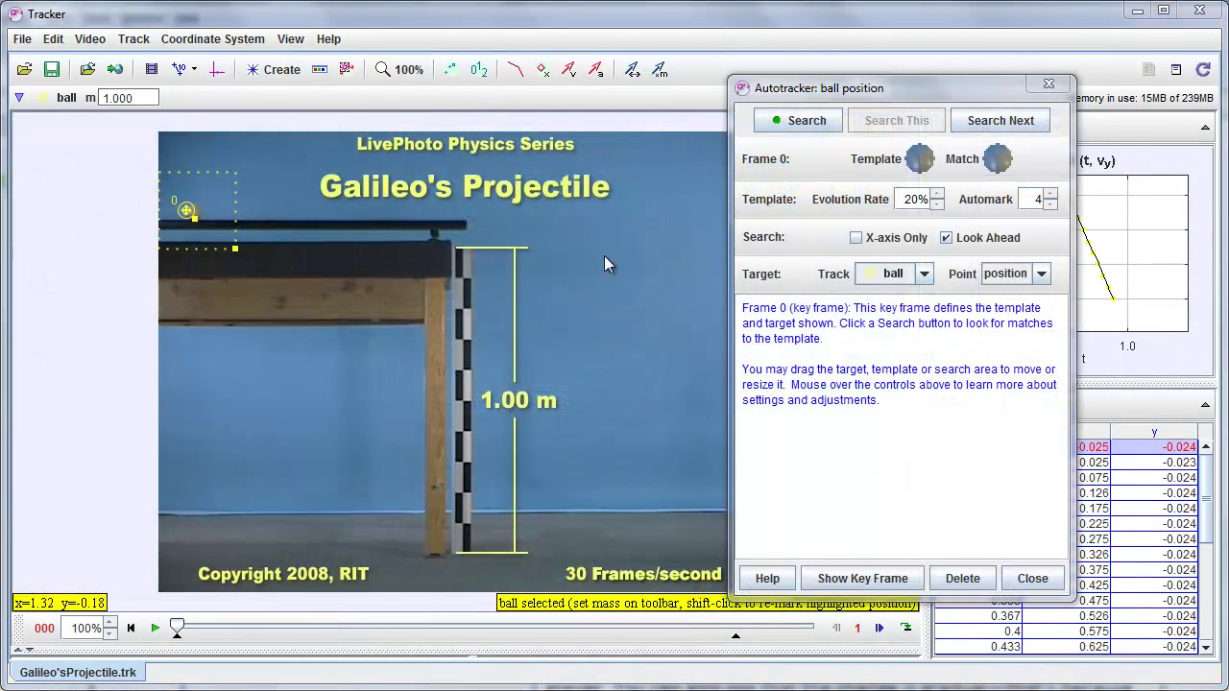
mouse_move(1004, 200)
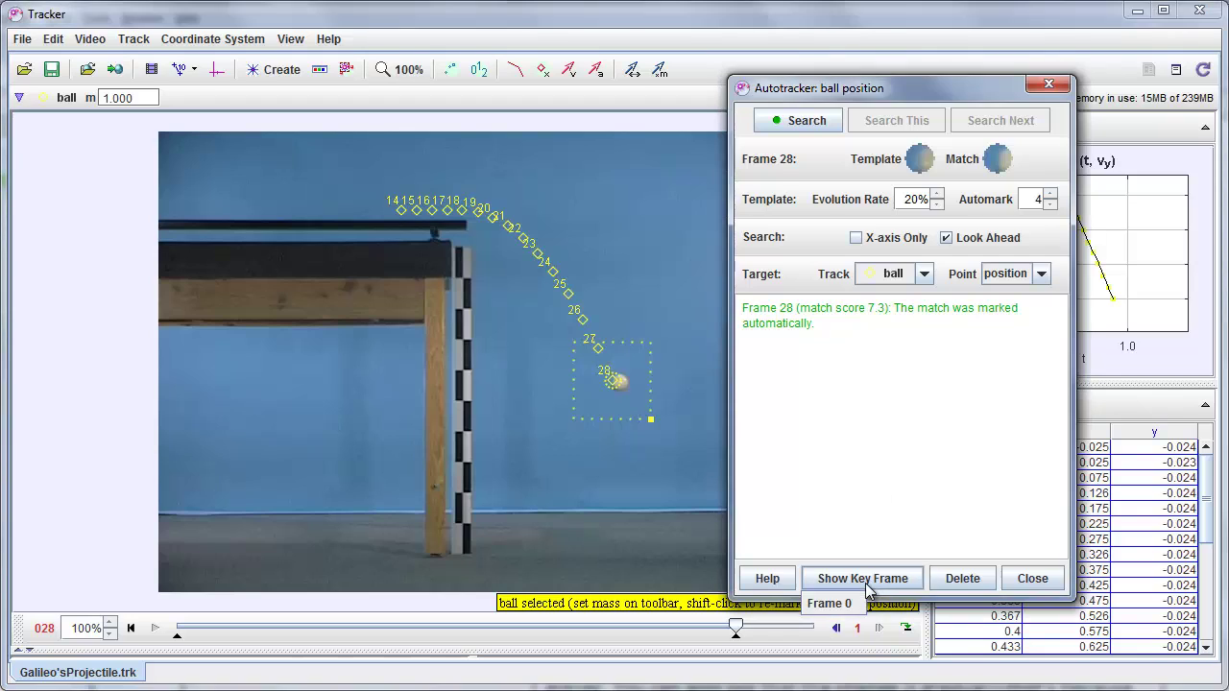
Jump back to the ball's key frame at frame 0 with Show Key Frame
left_click(862, 578)
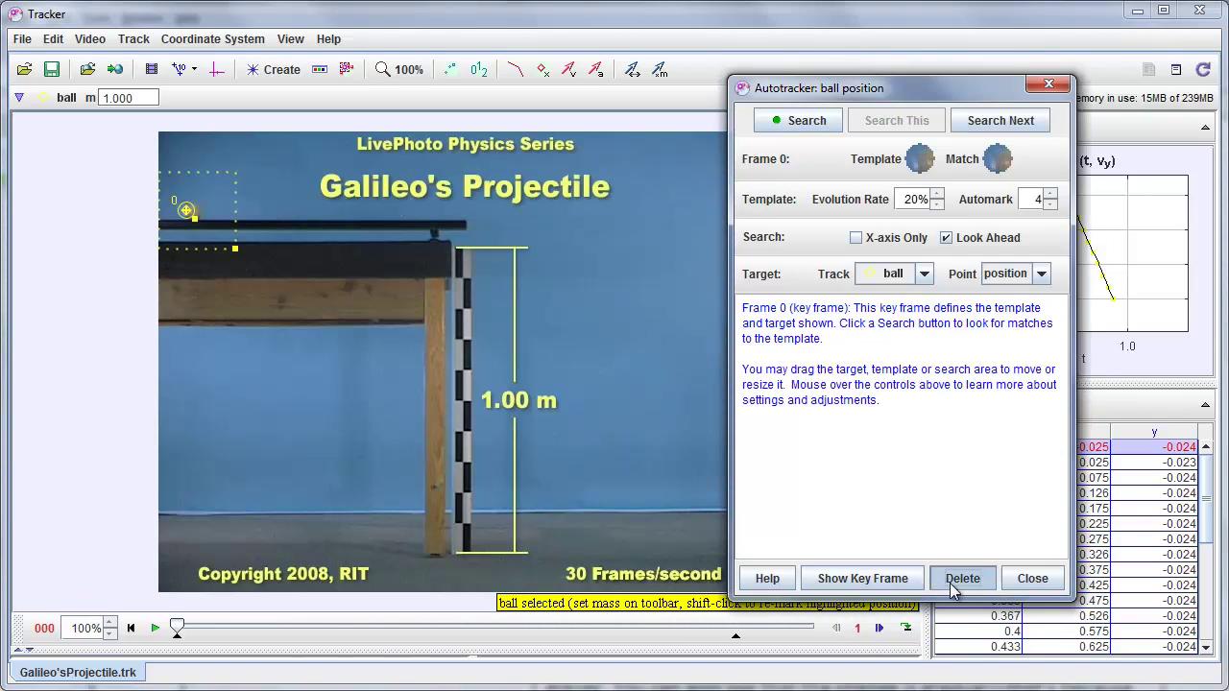
Delete the ball's later points, lower evolution rate to 0%, and rerun the autotrack search
left_click(962, 578)
left_click(967, 644)
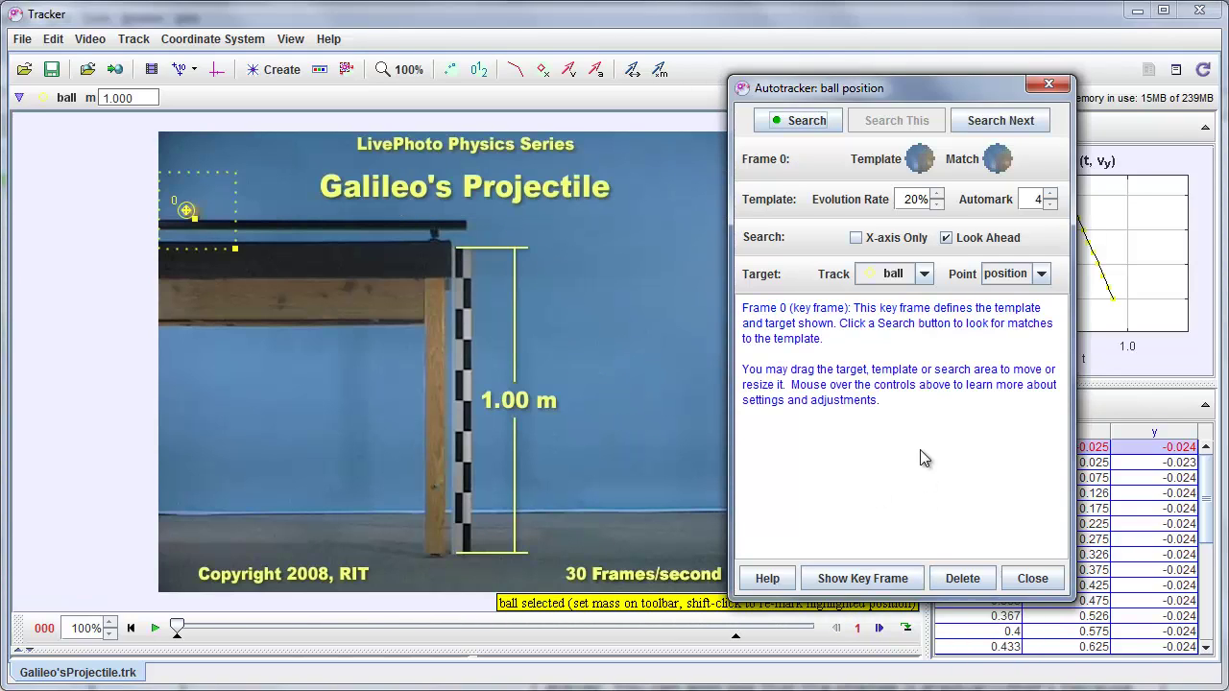
left_click(937, 205)
left_click(937, 205)
left_click(937, 205)
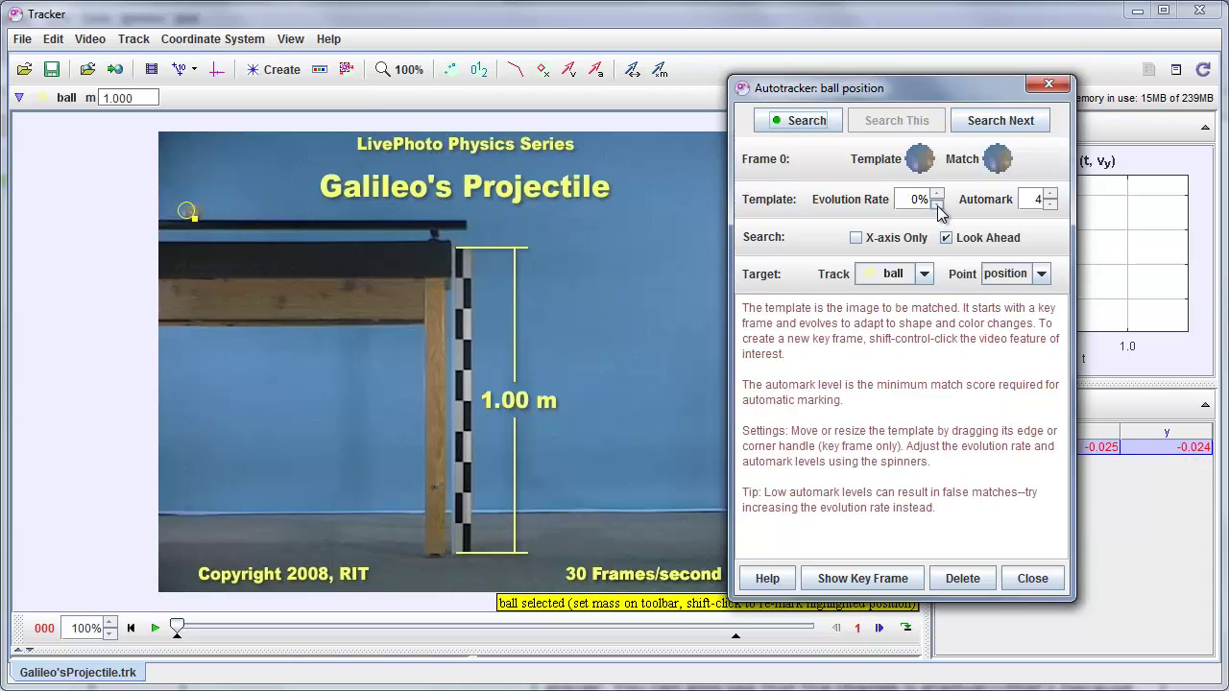
left_click(799, 121)
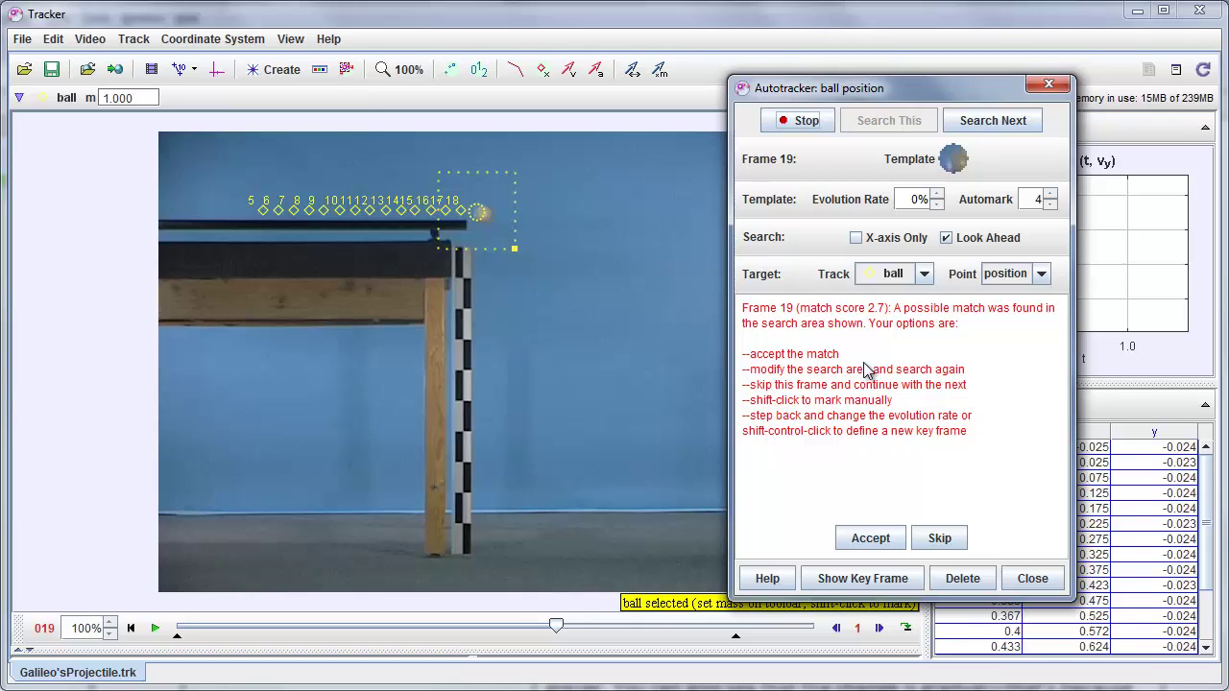
Stop the autotrack search, slide the video back, and move the Autotracker dialog aside
left_click(696, 228)
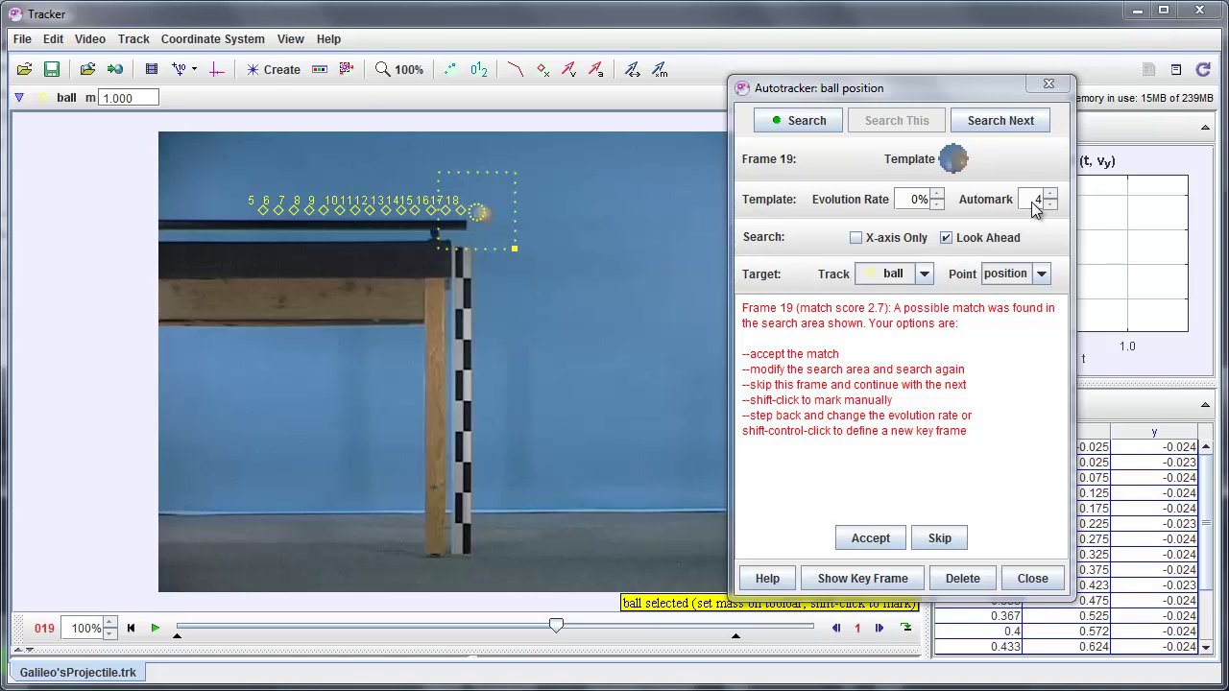
mouse_move(1035, 202)
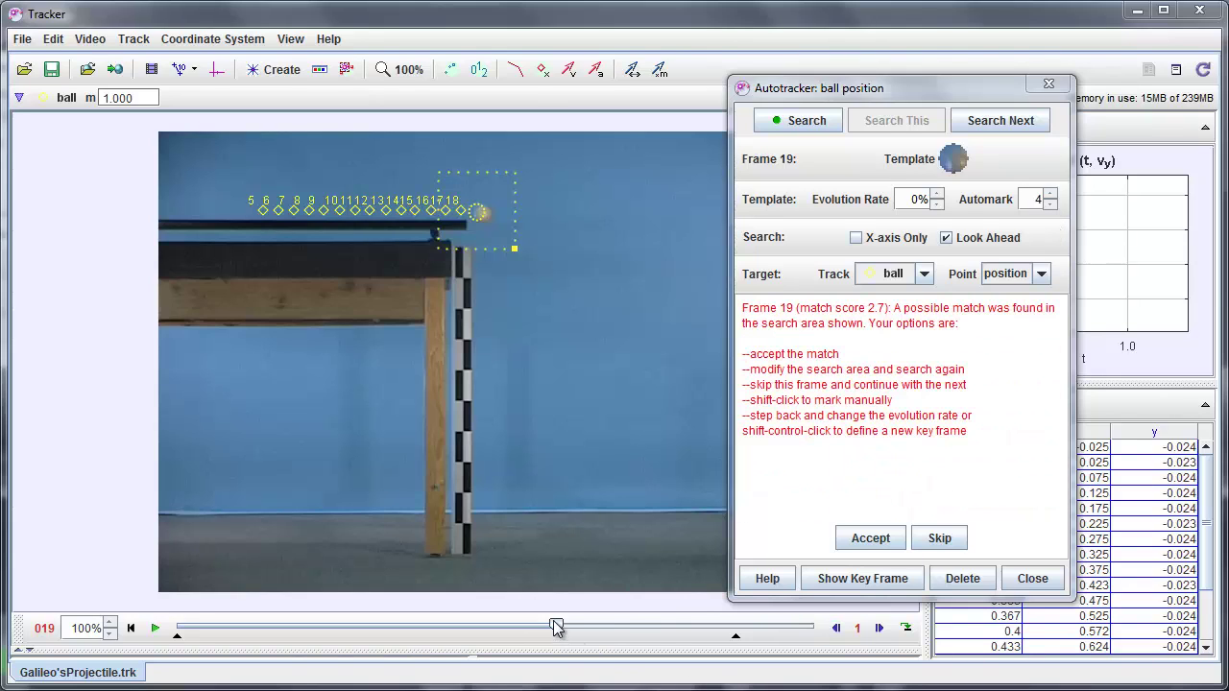
left_click_drag(560, 626, 173, 635)
left_click_drag(923, 84, 673, 89)
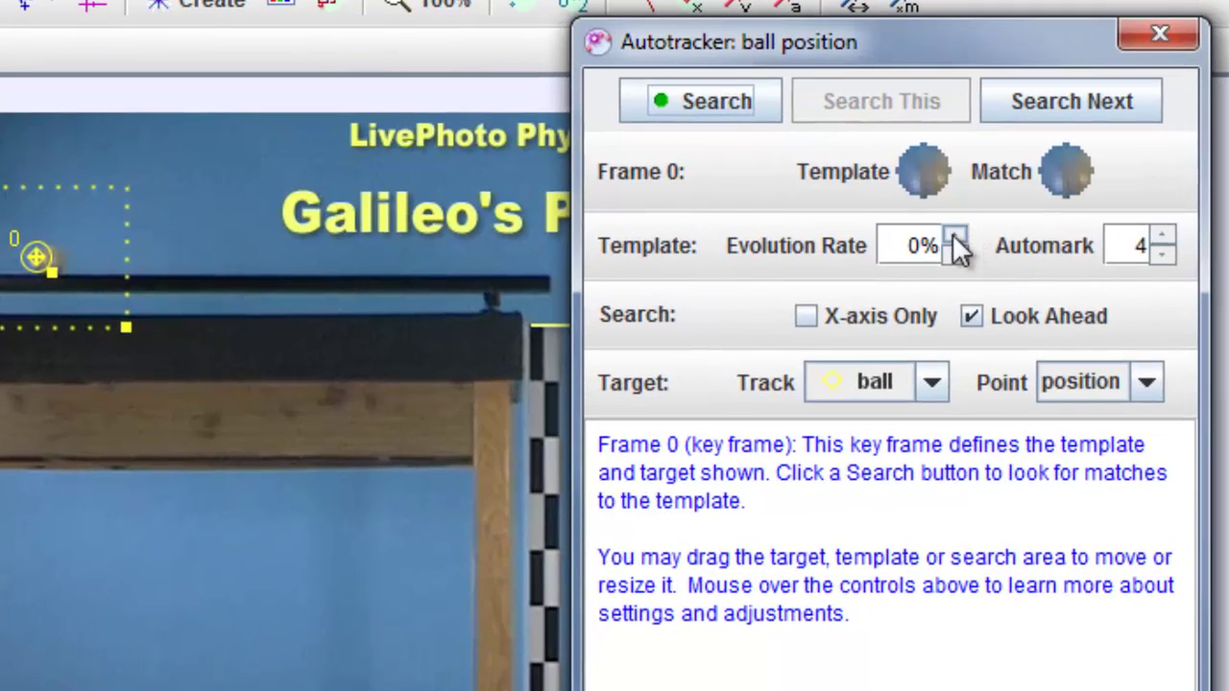
Step the autotracker through frames 1, 2, 3 and 4, auto-marking the ball in each
mouse_move(957, 254)
key("space")
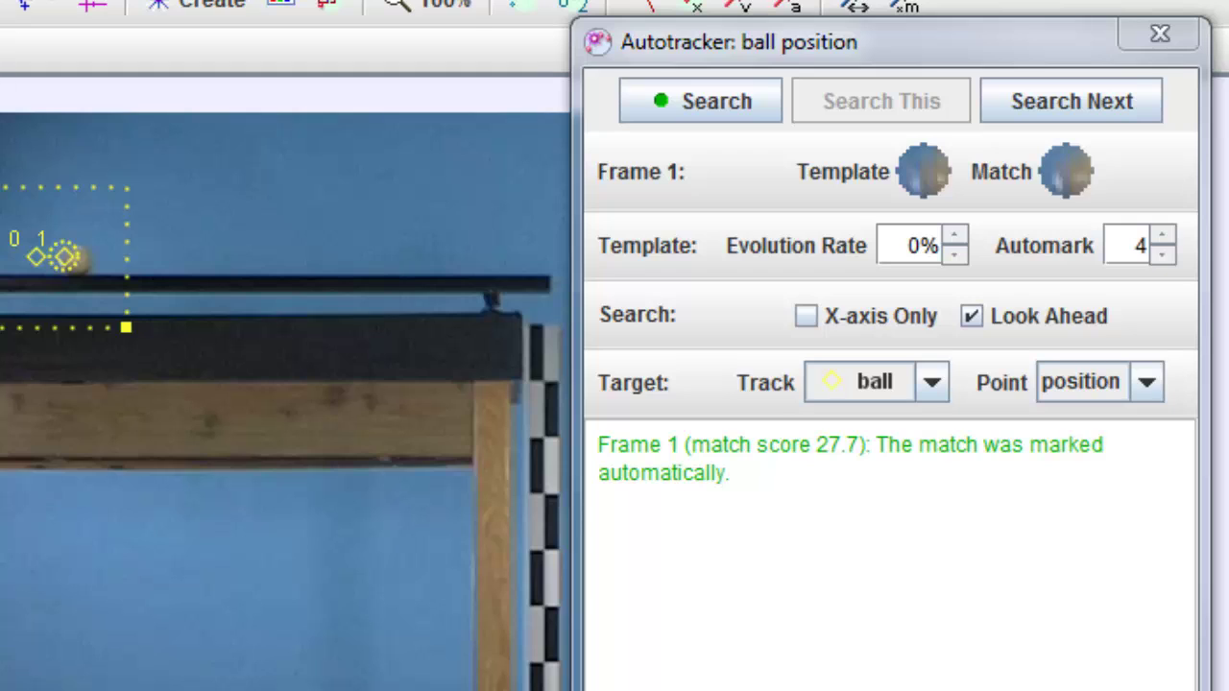
key("space")
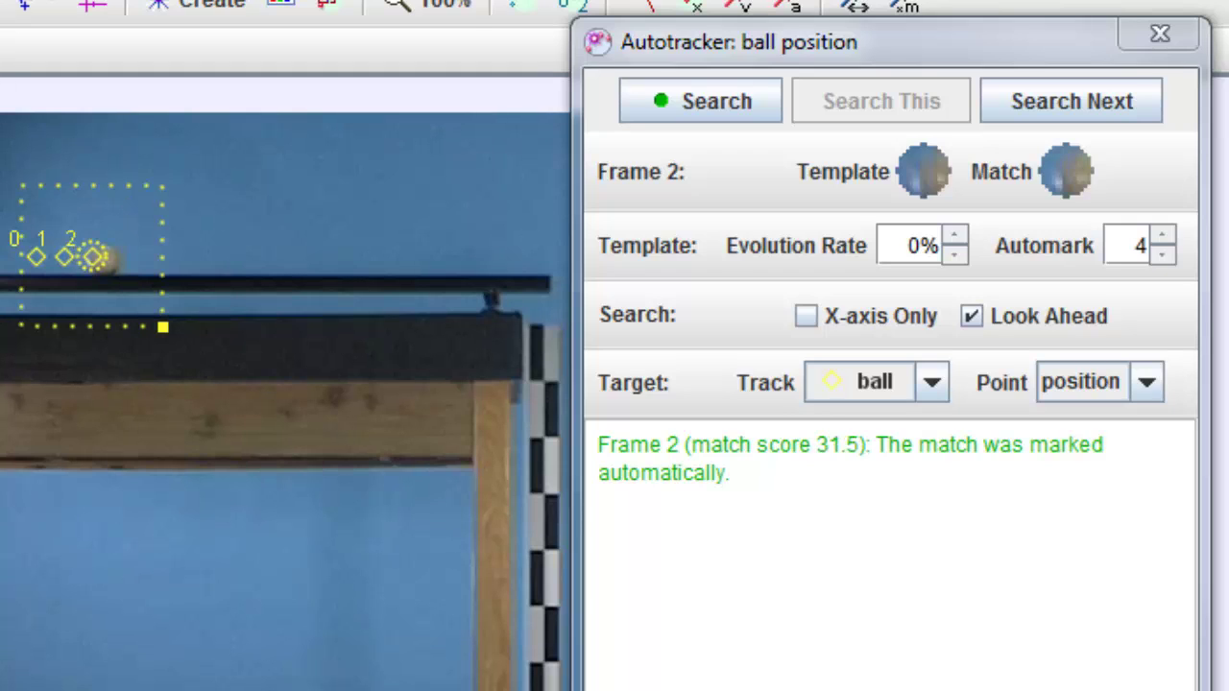
key("space")
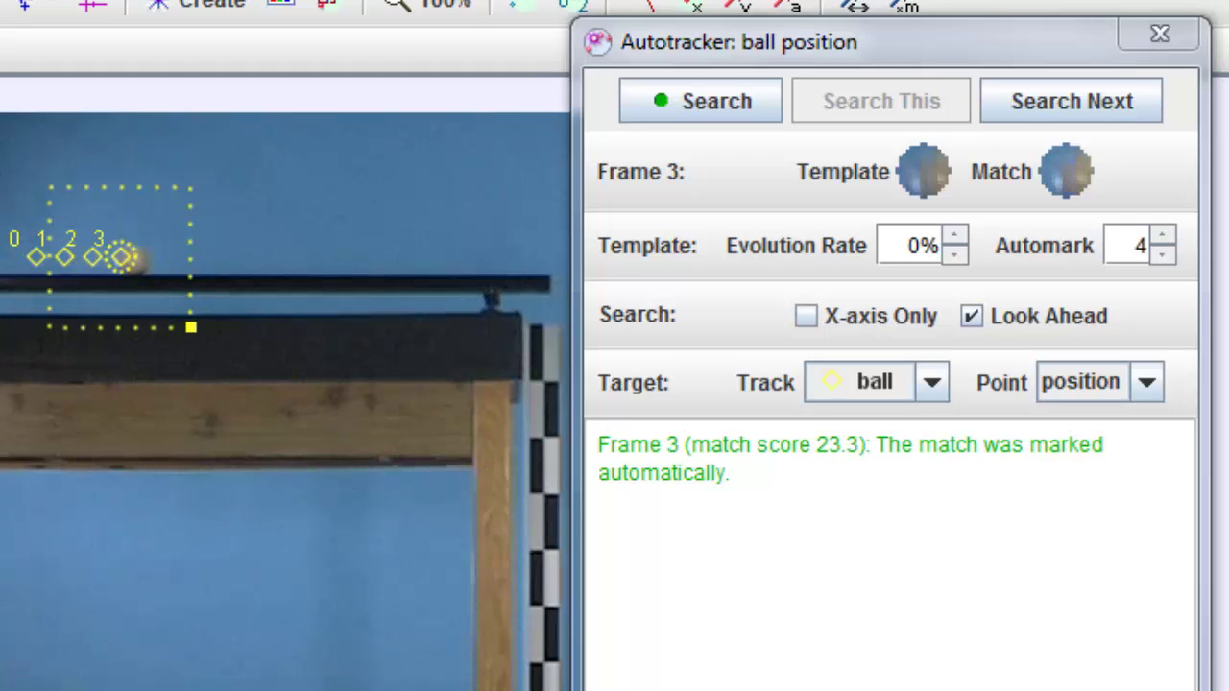
key("space")
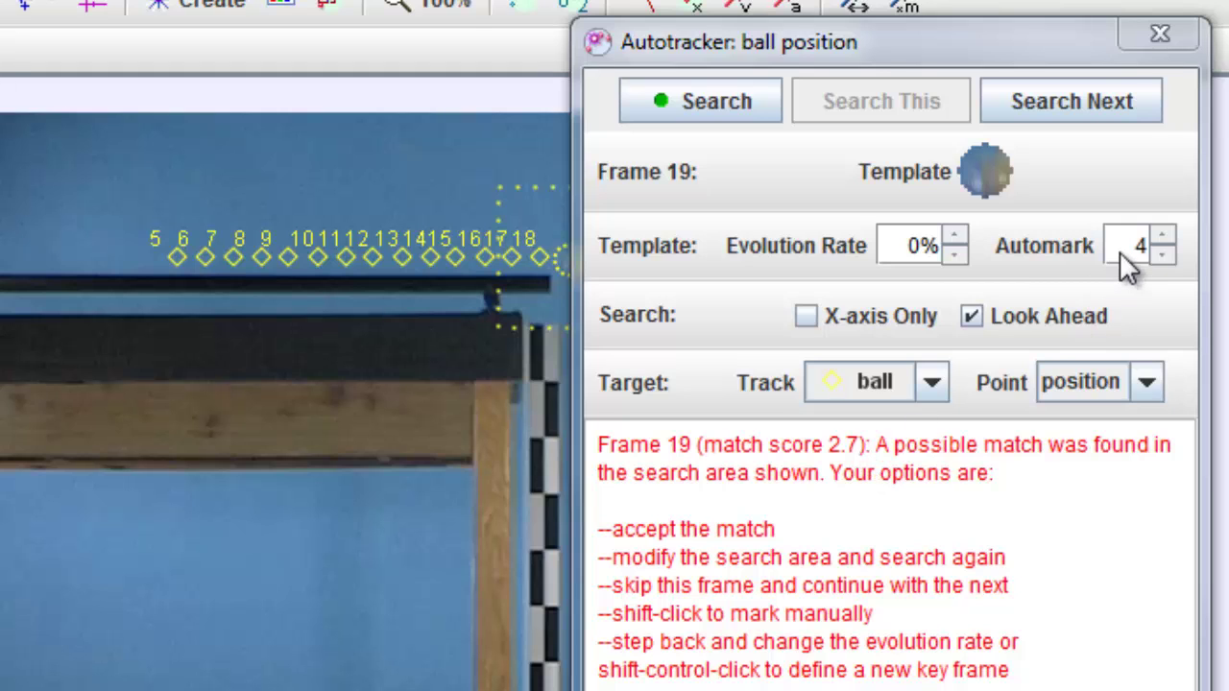
mouse_move(1119, 251)
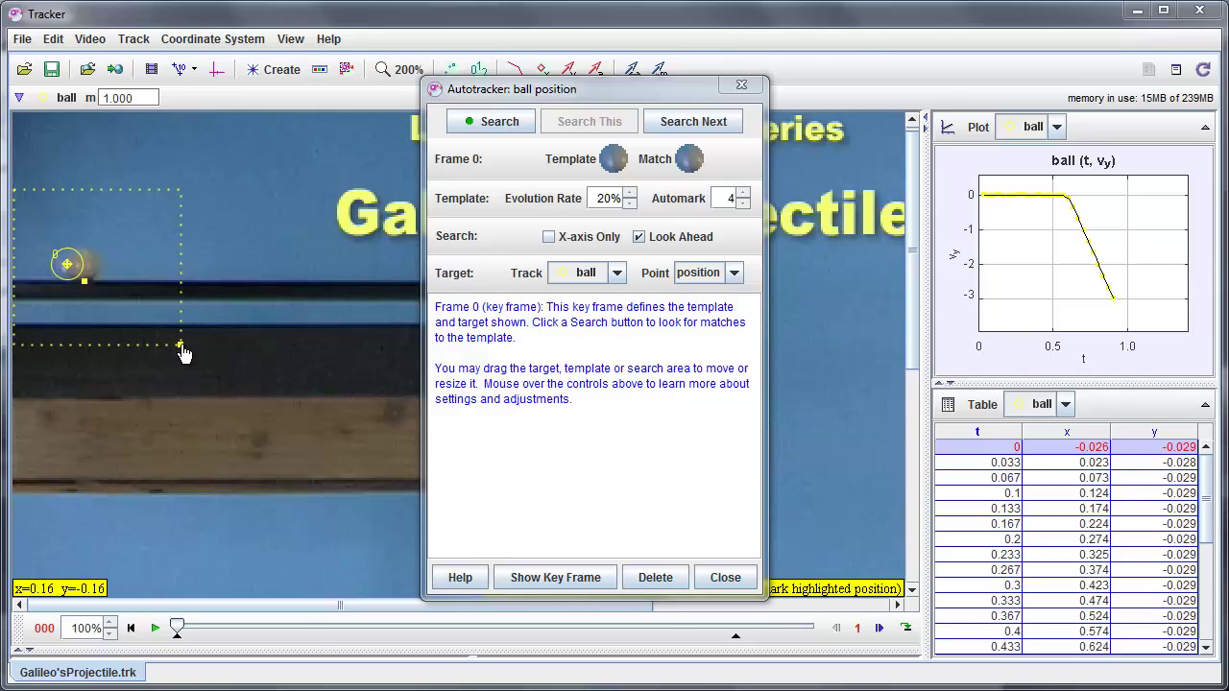
Shrink the frame-0 search area and nudge it slightly right and down around the ball
left_click_drag(180, 346, 178, 308)
mouse_move(129, 228)
left_mouse_down()
mouse_move(197, 209)
mouse_move(211, 229)
mouse_move(127, 233)
left_mouse_up()
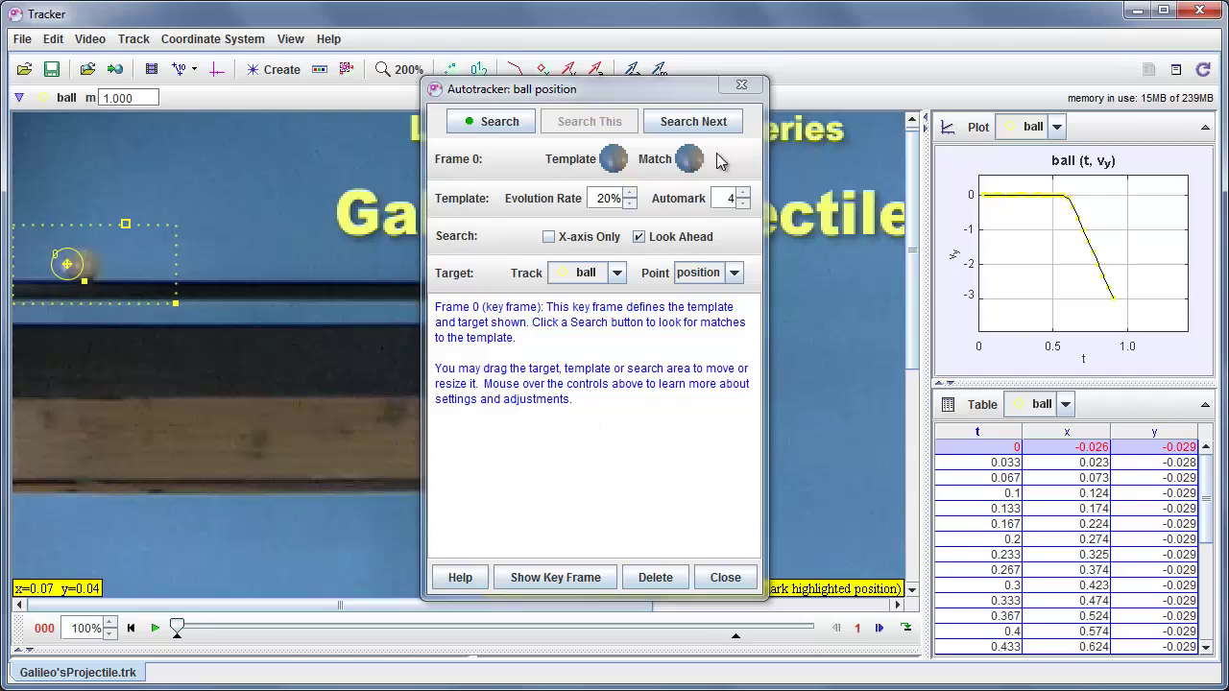
Search Next five times to auto-mark the ball in the following frames
left_click(711, 122)
left_click(710, 122)
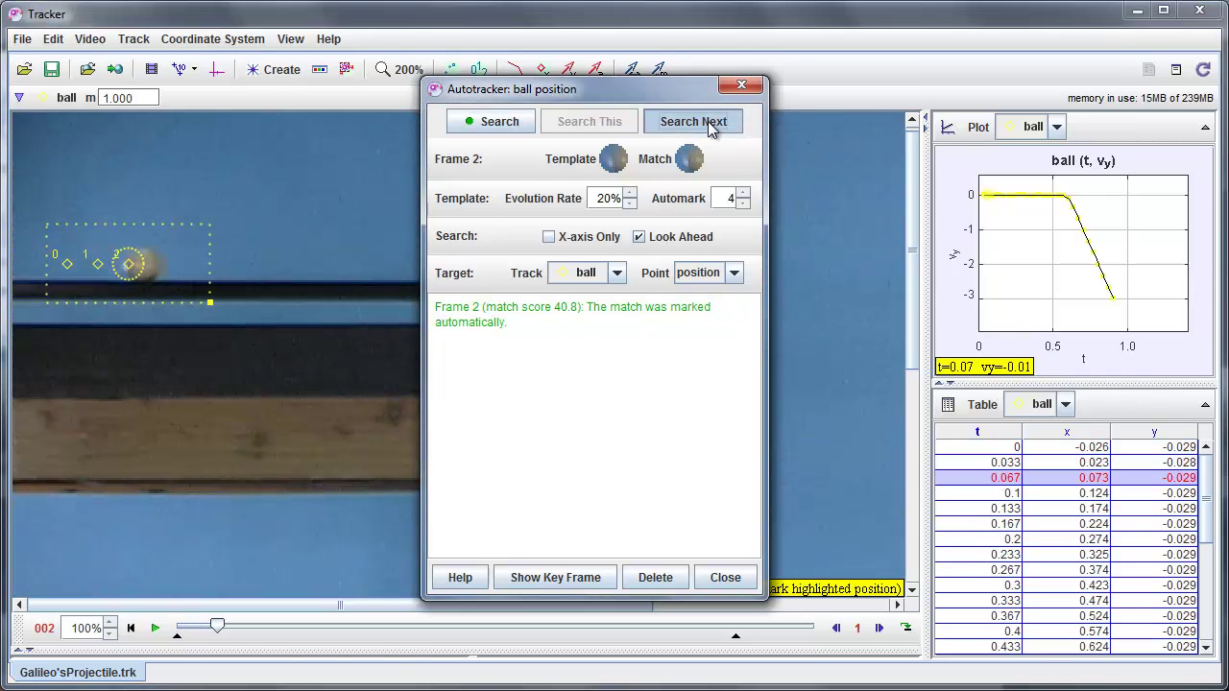
left_click(711, 122)
left_click(711, 125)
left_click(710, 125)
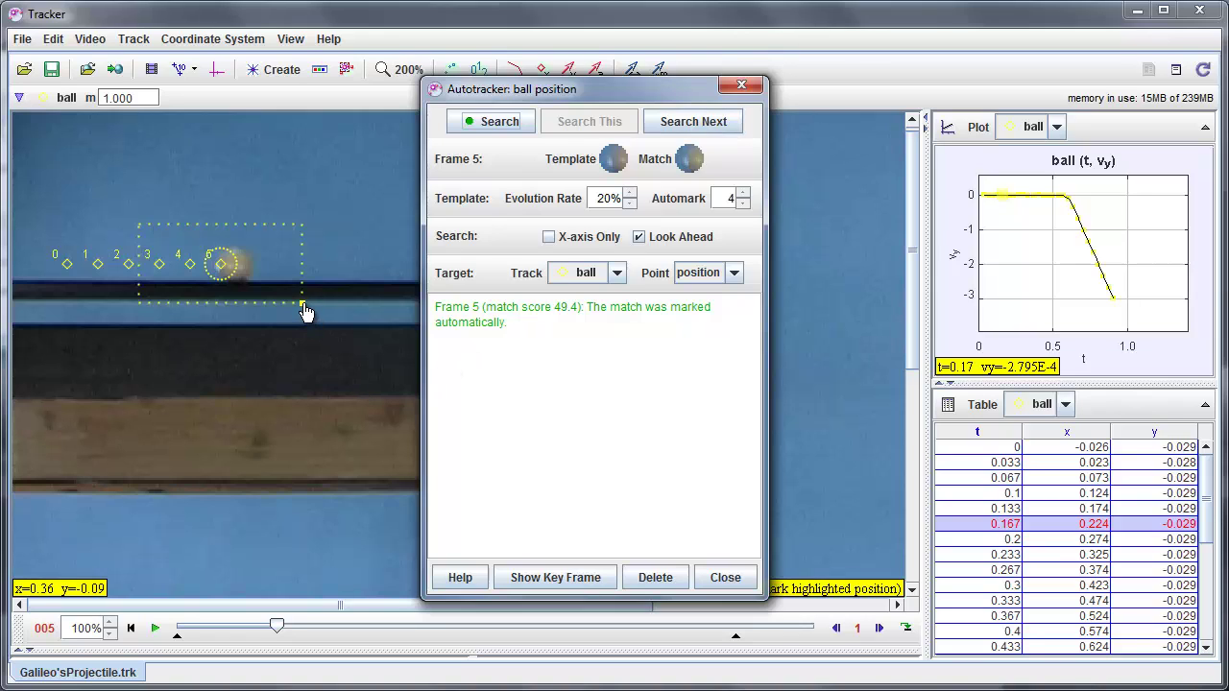
Re-search frame 5 after moving the search area up, then back over the ball (score 47.0)
left_click_drag(277, 229, 256, 147)
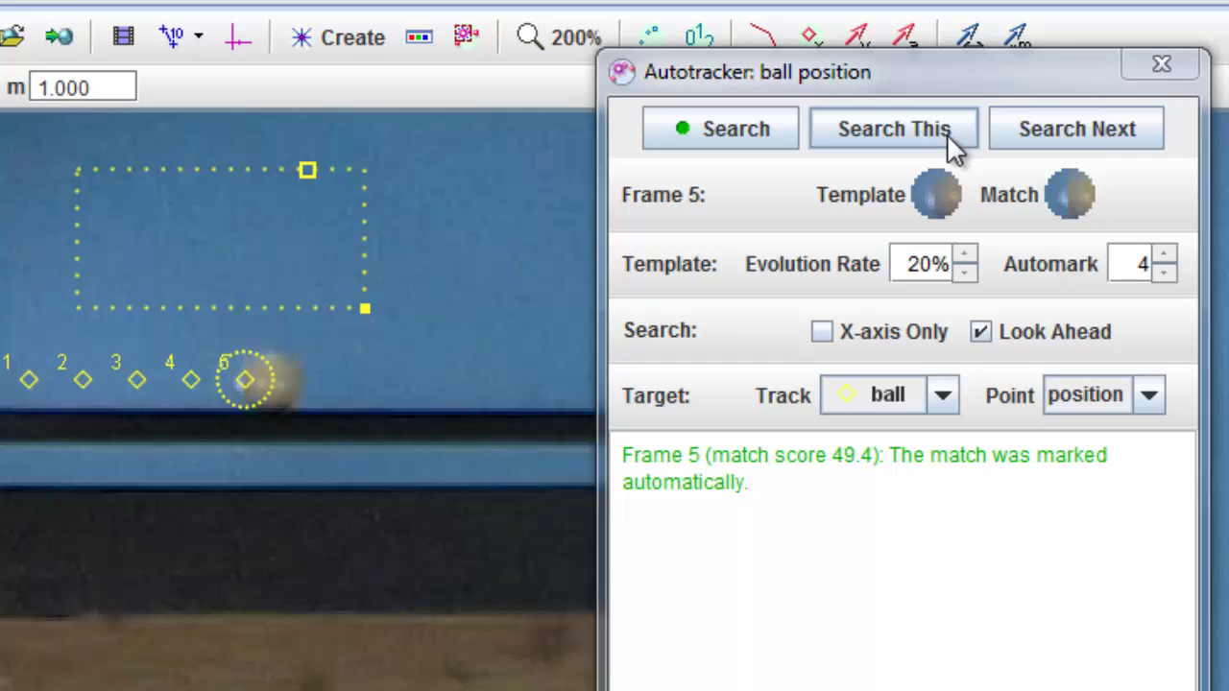
left_click(878, 139)
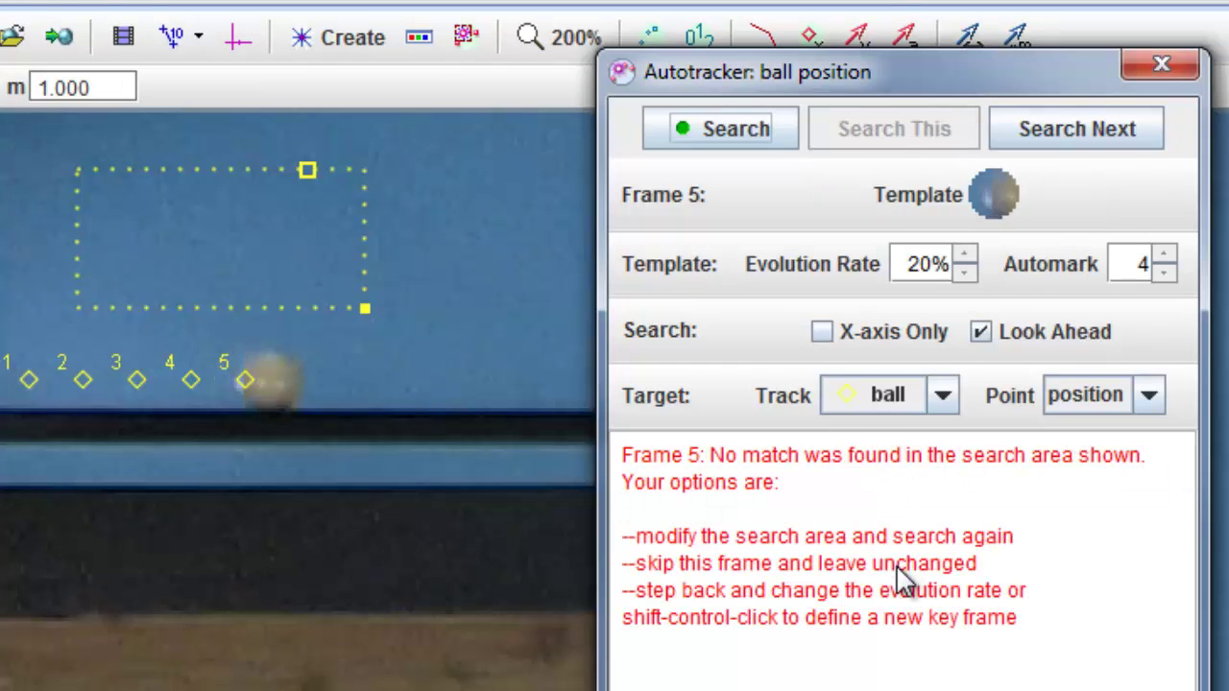
left_click_drag(198, 179, 233, 301)
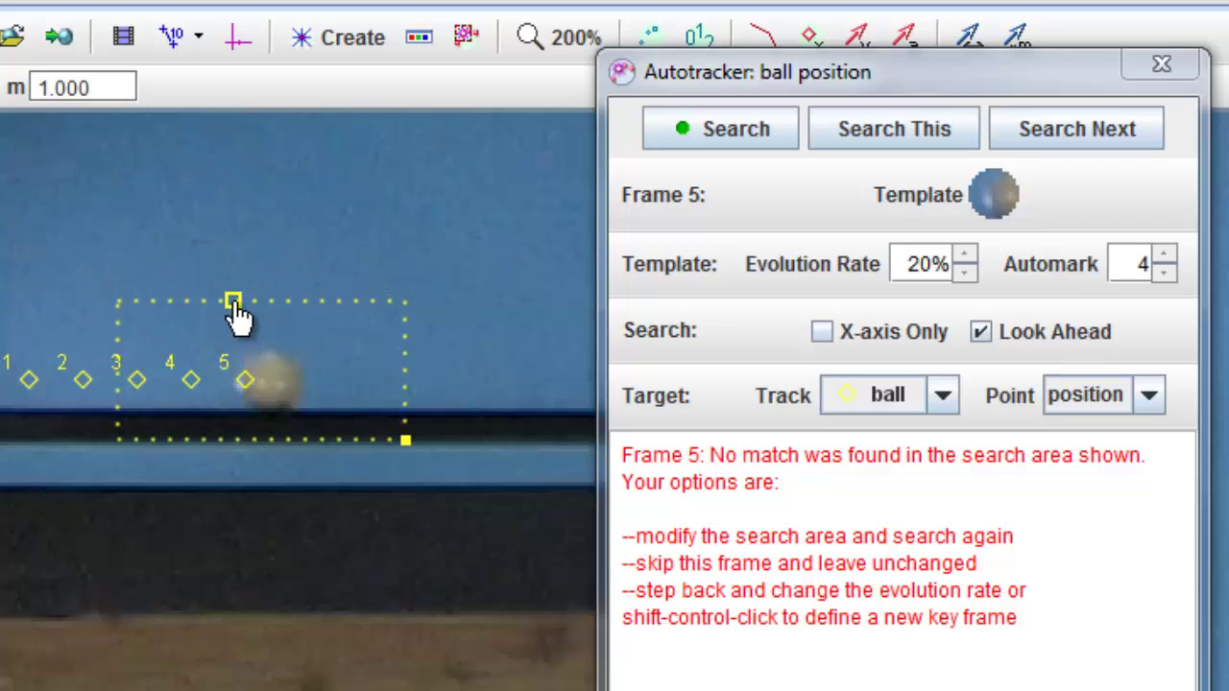
left_click(883, 134)
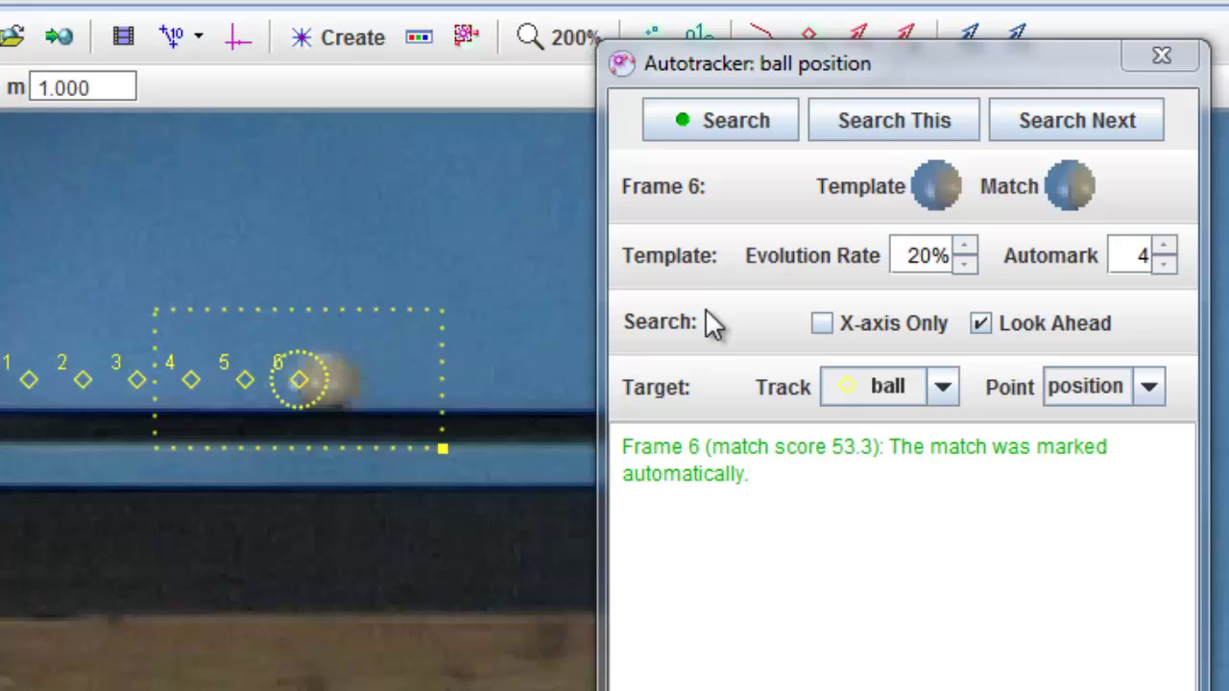
Toggle Look Ahead, auto-mark the ball through frame 7, then switch to the kram_mini.trk example
mouse_move(706, 314)
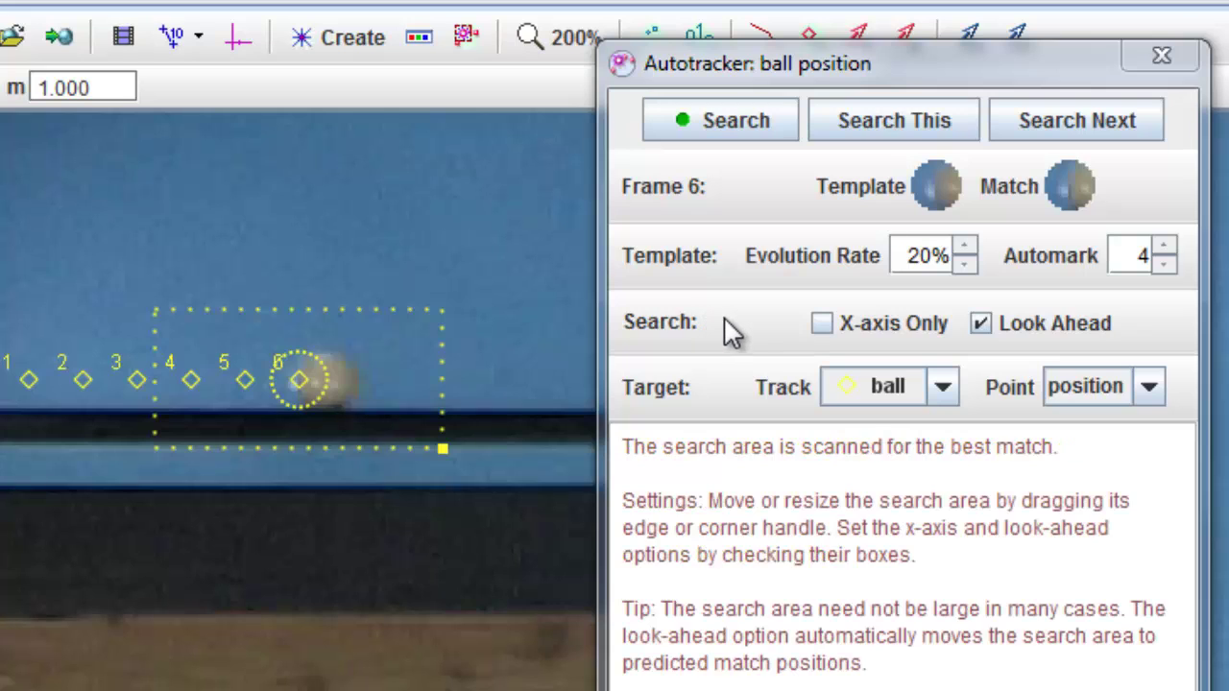
left_click(982, 324)
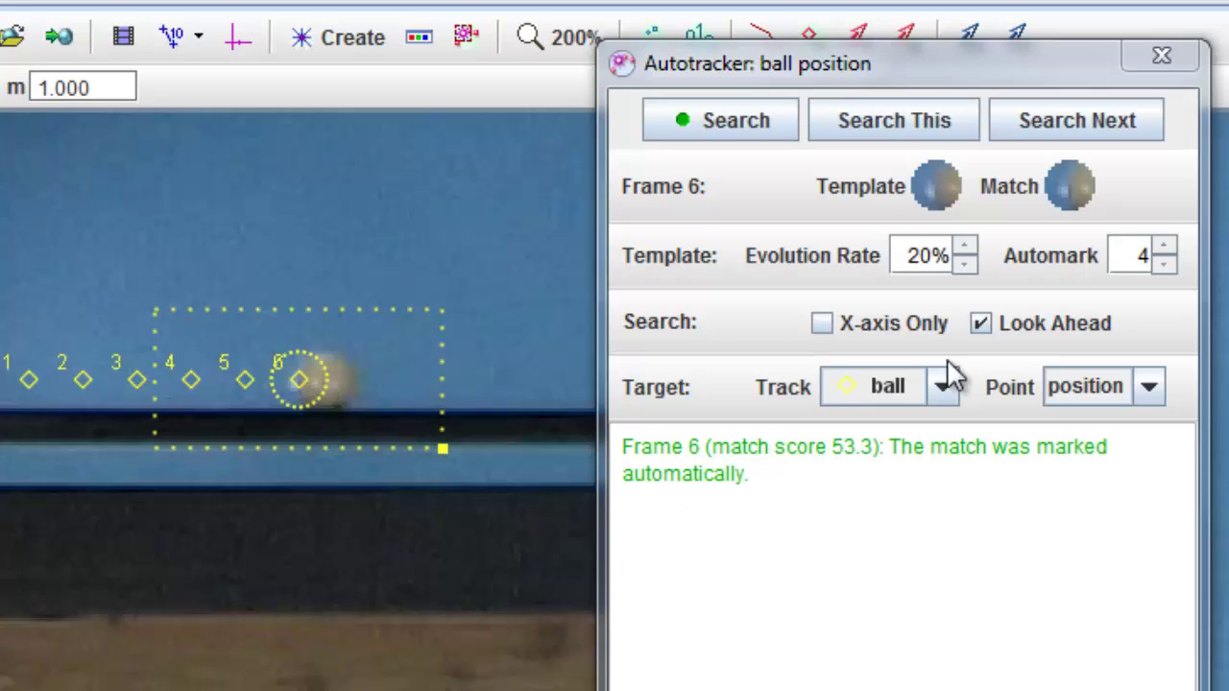
mouse_move(1028, 326)
mouse_move(928, 347)
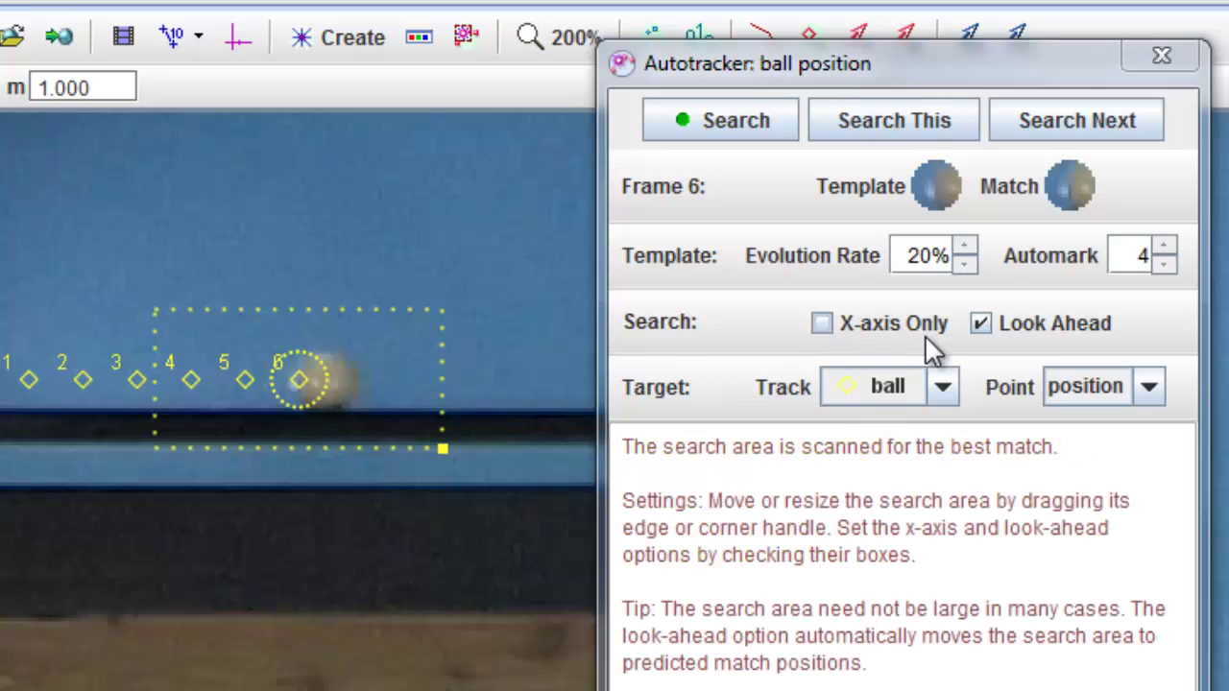
left_click(983, 322)
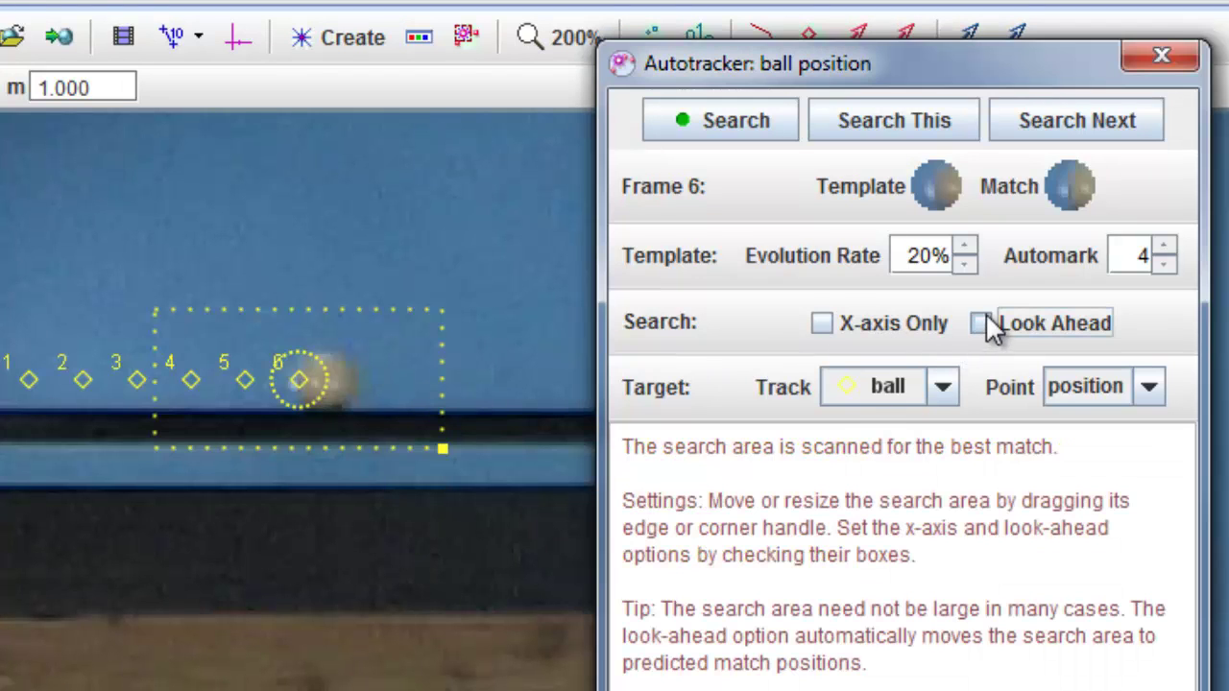
left_click(1097, 125)
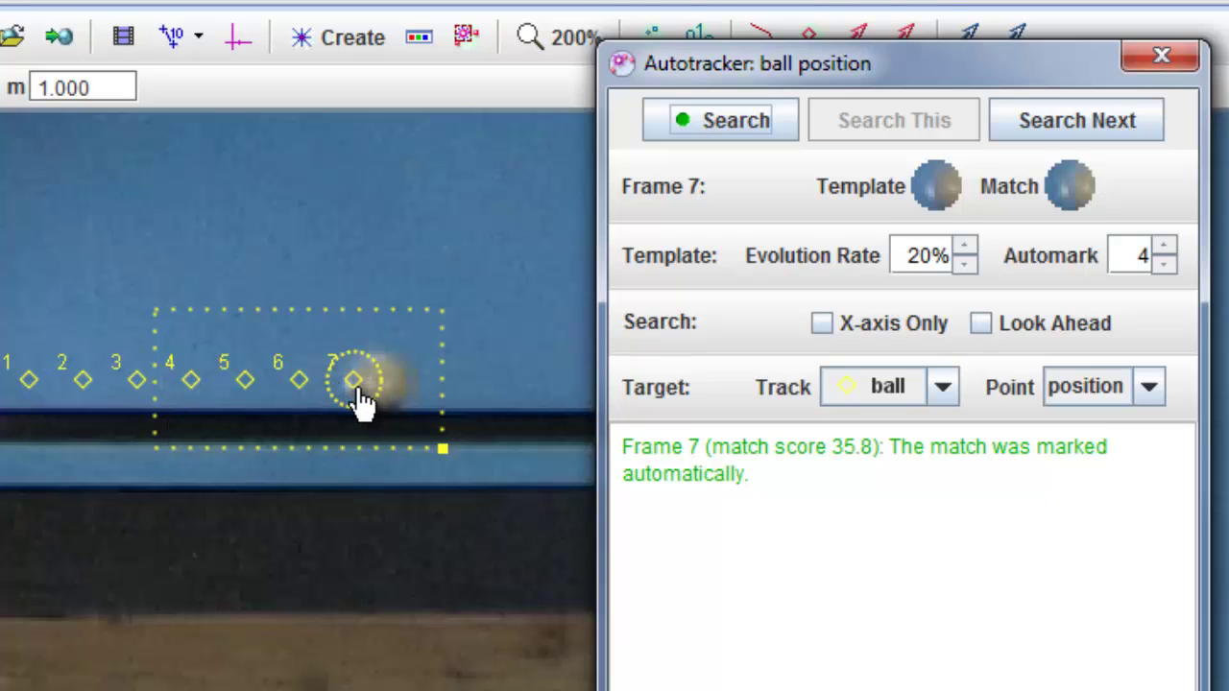
left_click(360, 404)
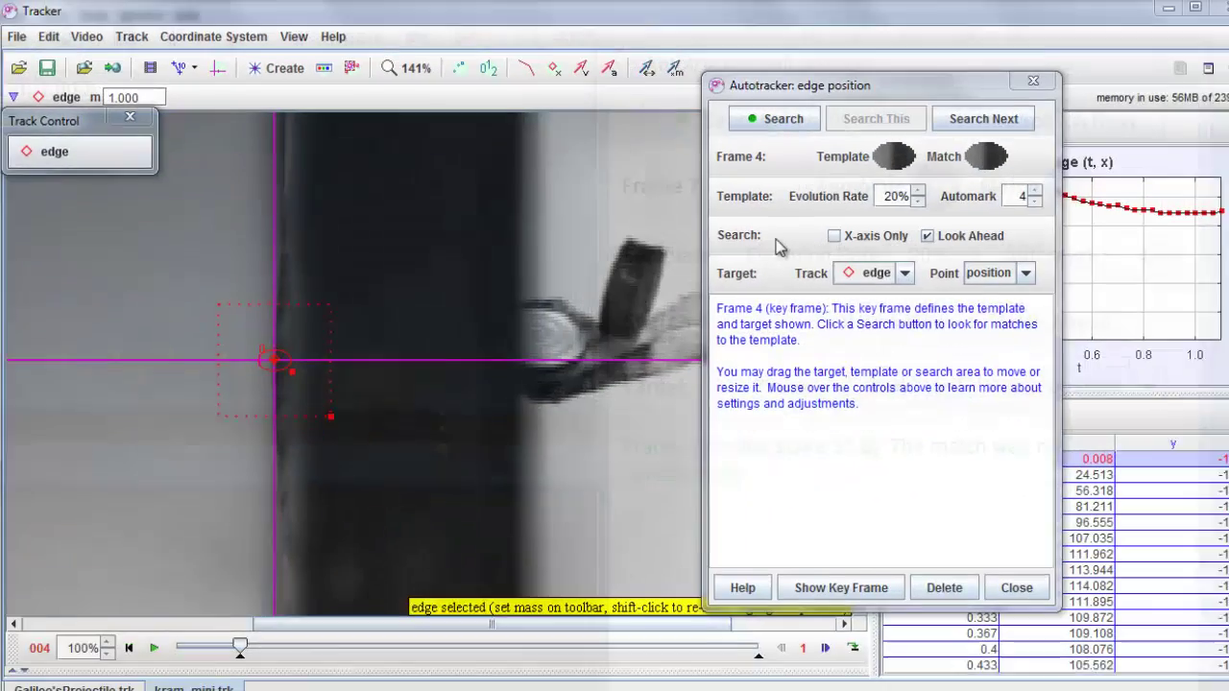
Return to the Galileo'sProjectile.trk tab at the ball's frame 0 key frame
mouse_move(777, 238)
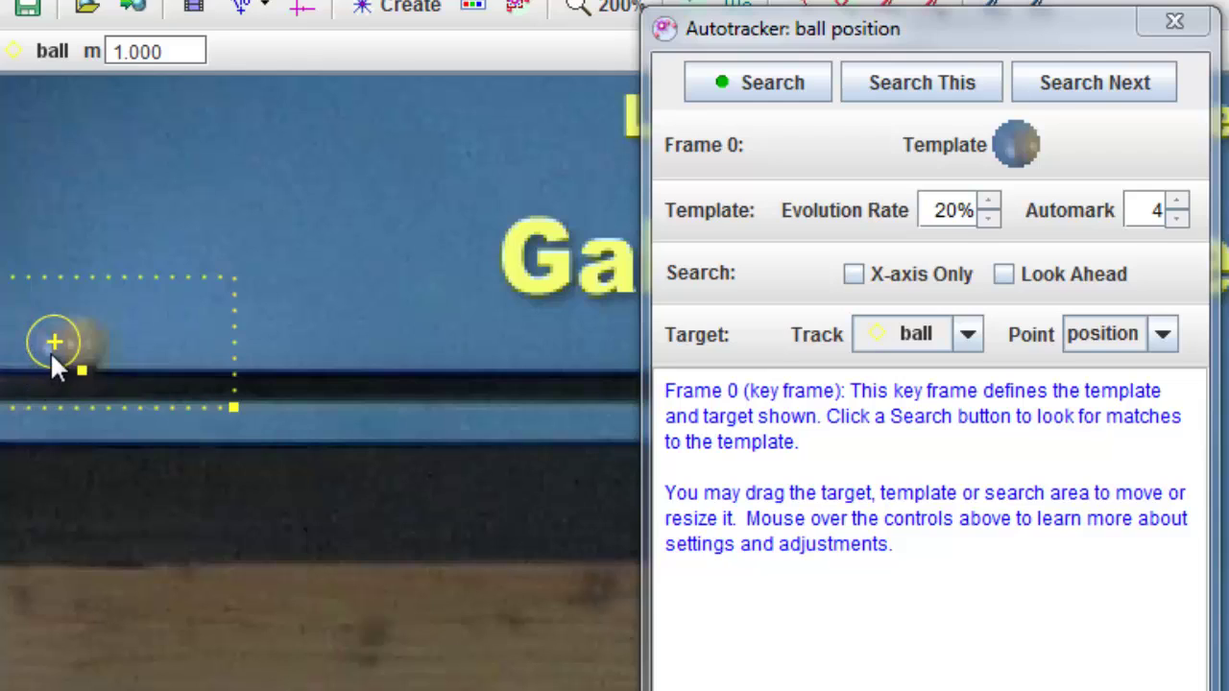
Move the target point up off the ball and search onward to frame 18
left_click_drag(54, 343, 56, 233)
left_click(1104, 85)
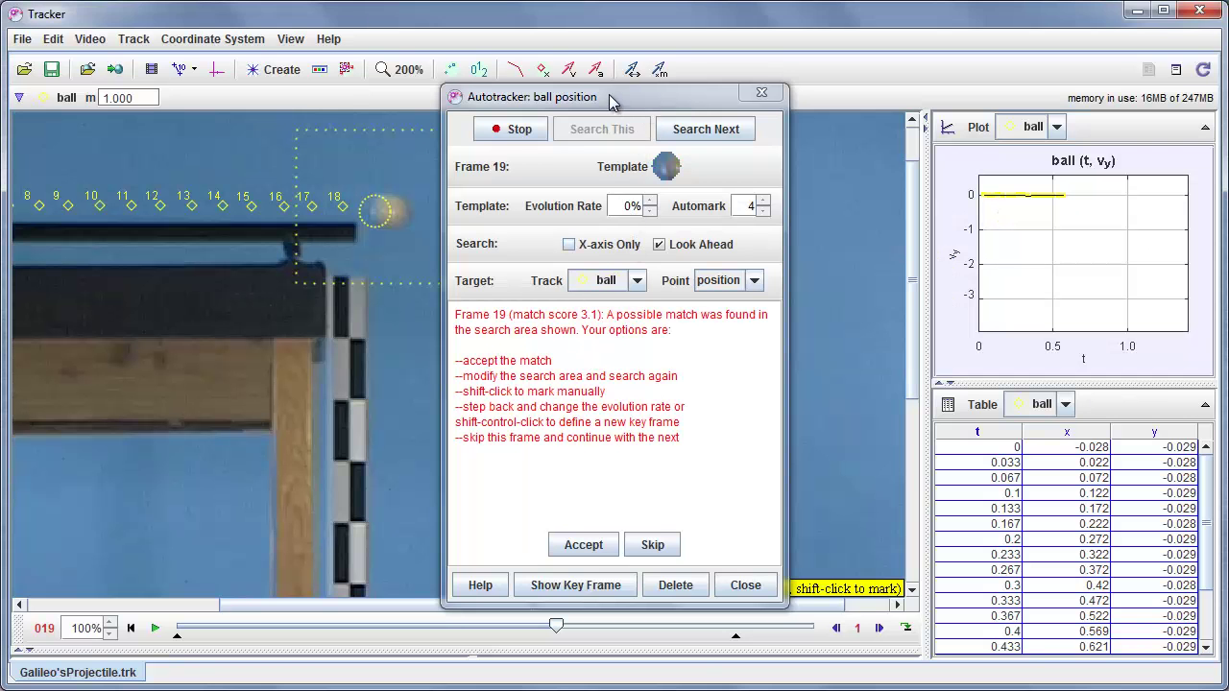
Move the Autotracker aside and accept the ball matches for frames 19, 20 and 21
left_click_drag(623, 102, 824, 104)
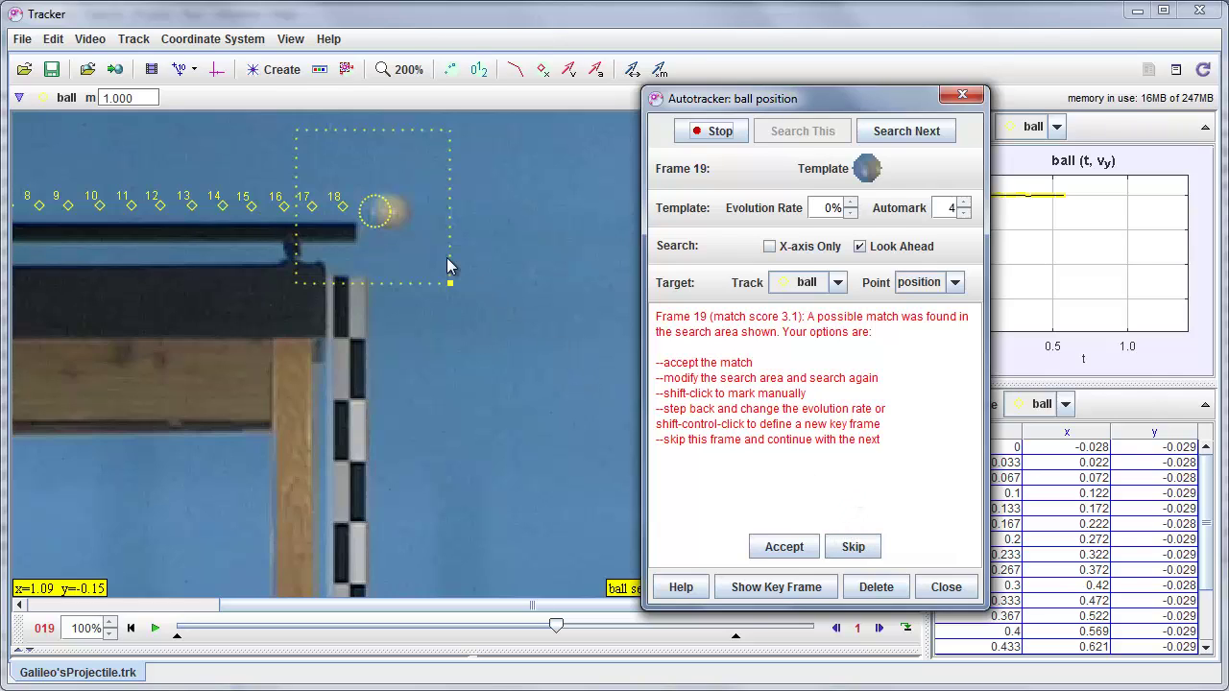
left_click(785, 548)
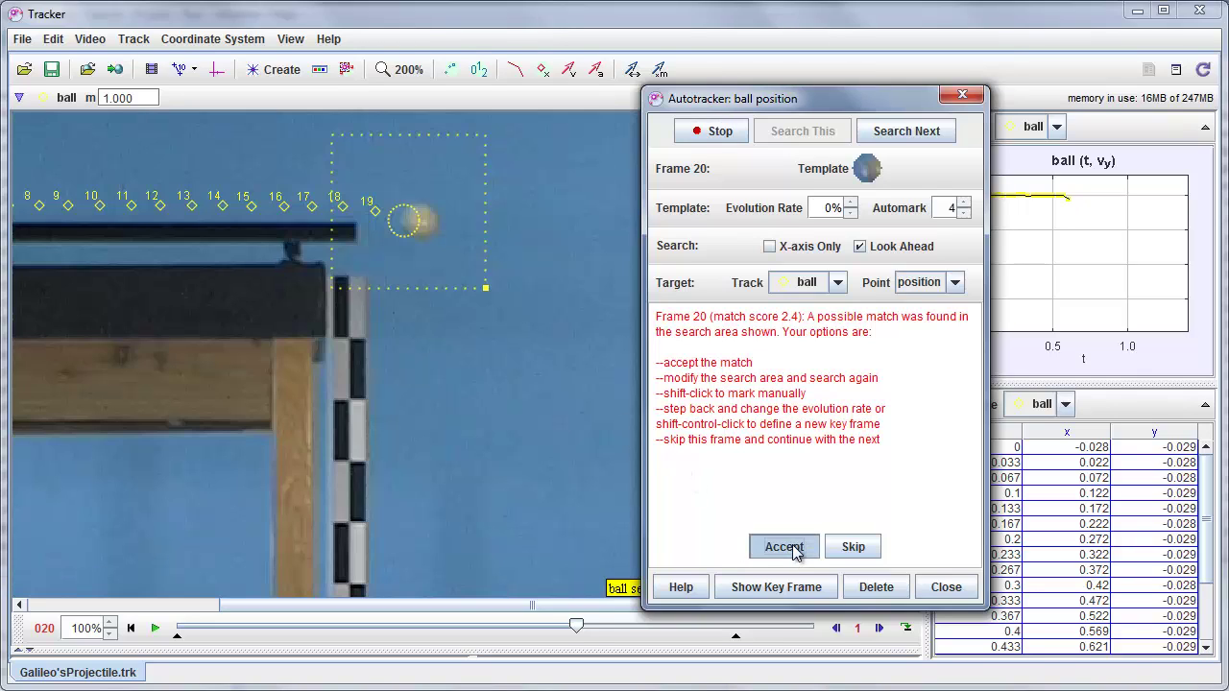
left_click(784, 547)
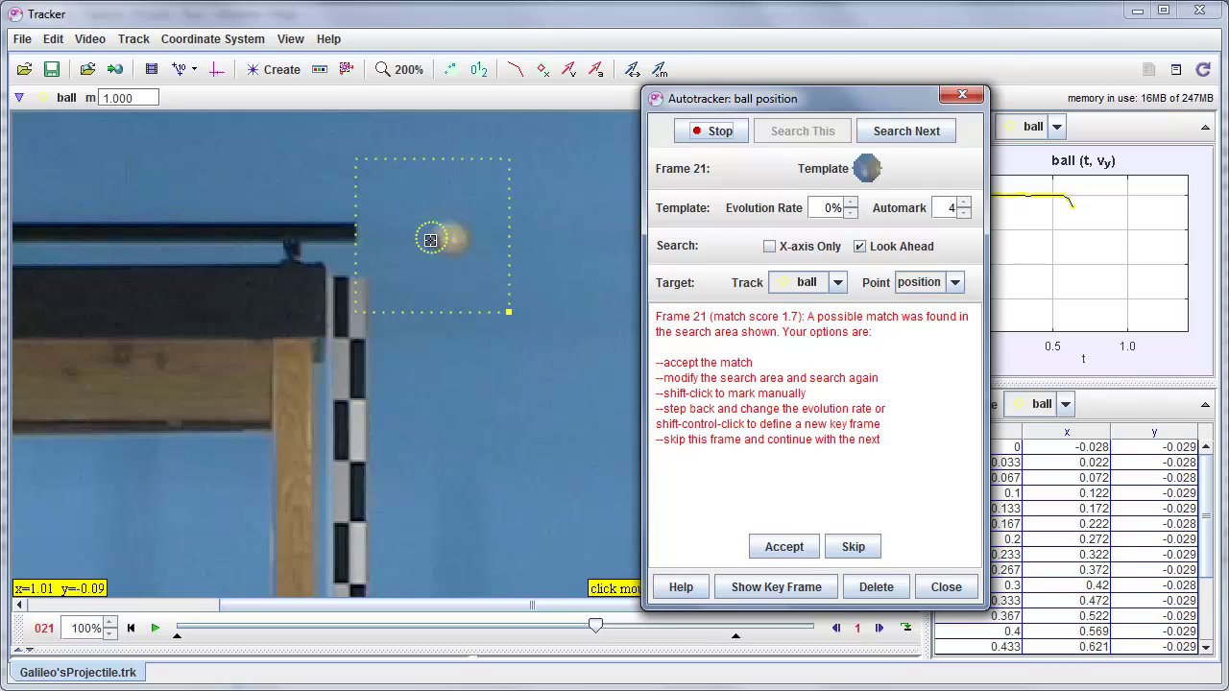
left_click(431, 238)
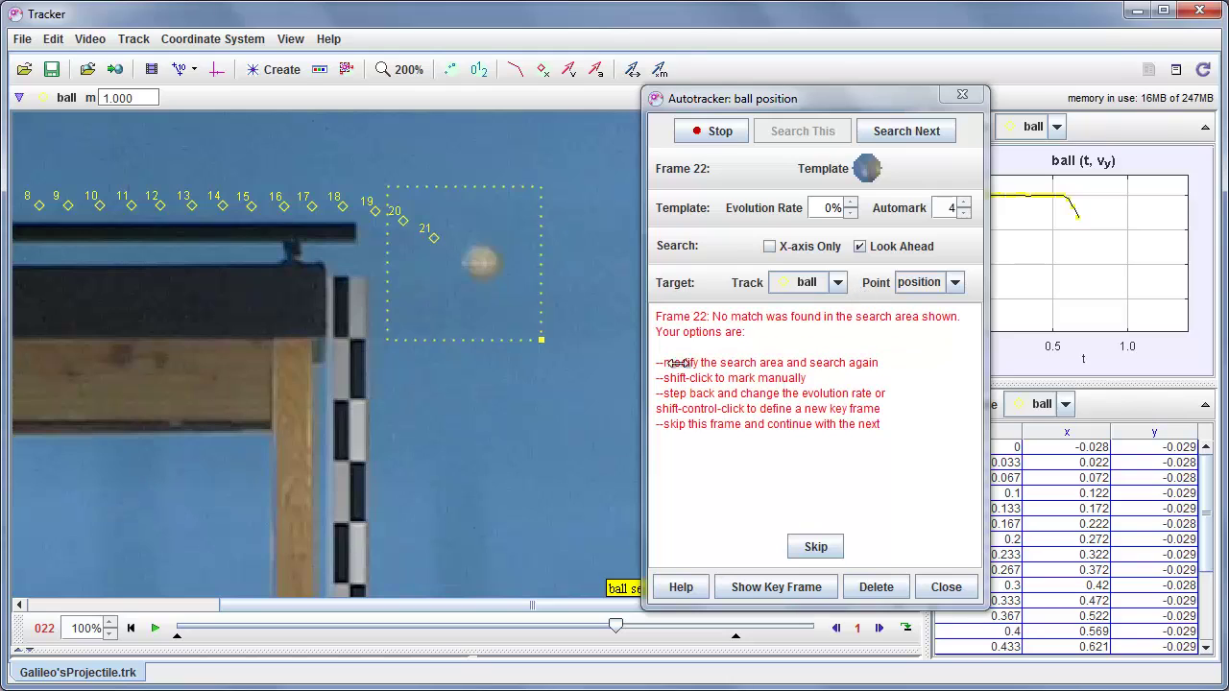
Step back to frame 19 and define a new key frame centred on the ball
left_click(837, 628)
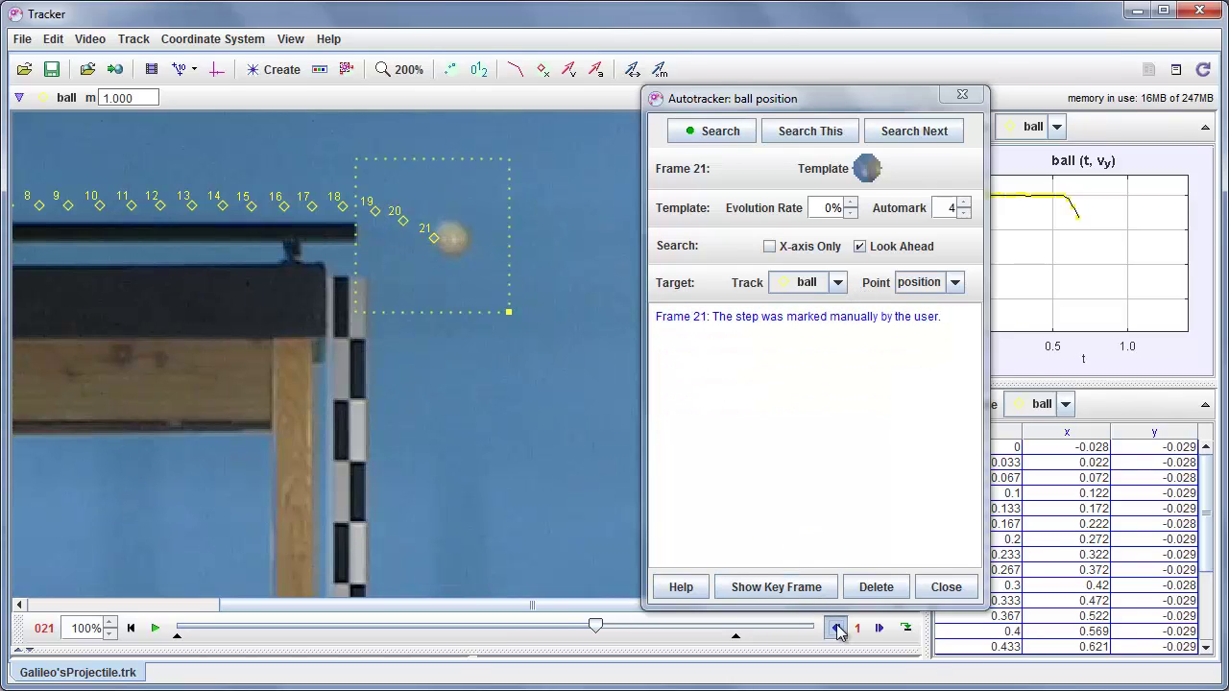
left_click(837, 628)
left_click(837, 628)
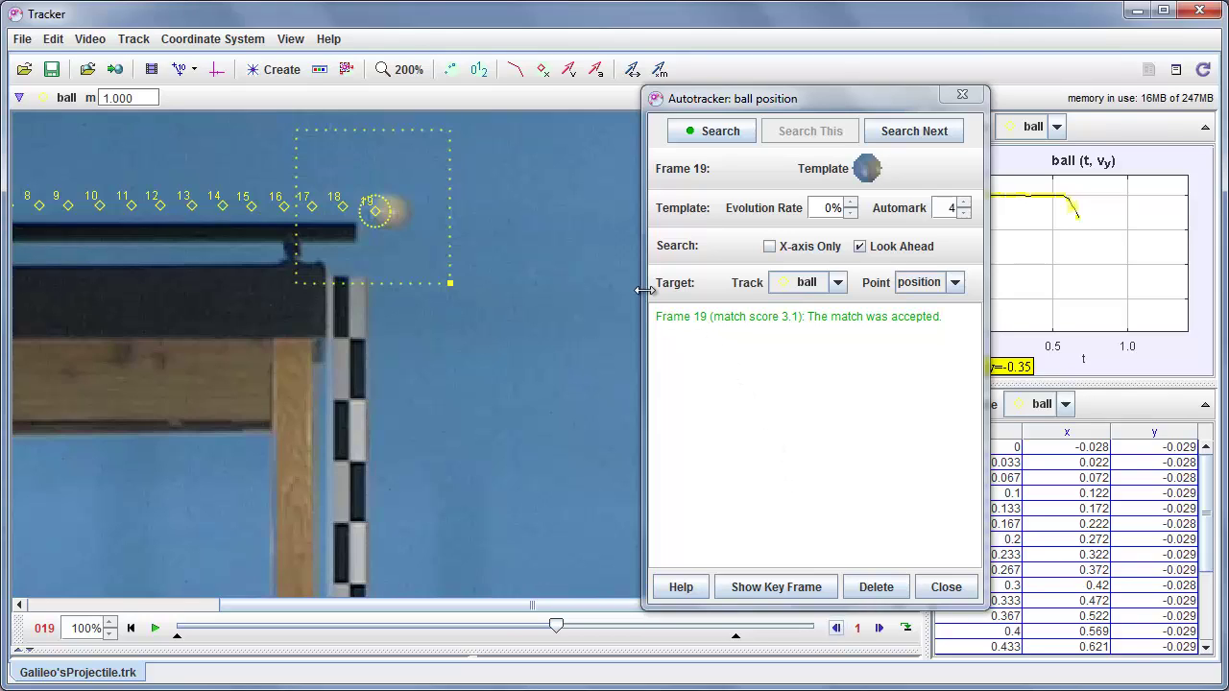
left_click(422, 208)
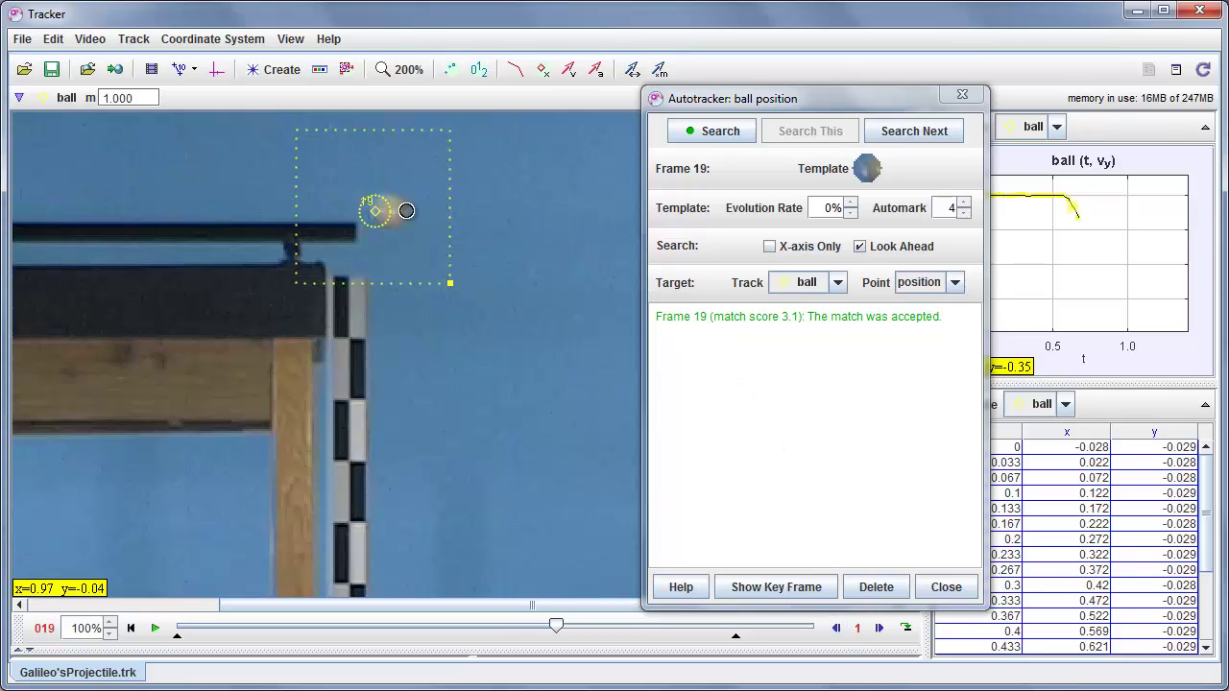
left_click(402, 200, "ctrl+shift")
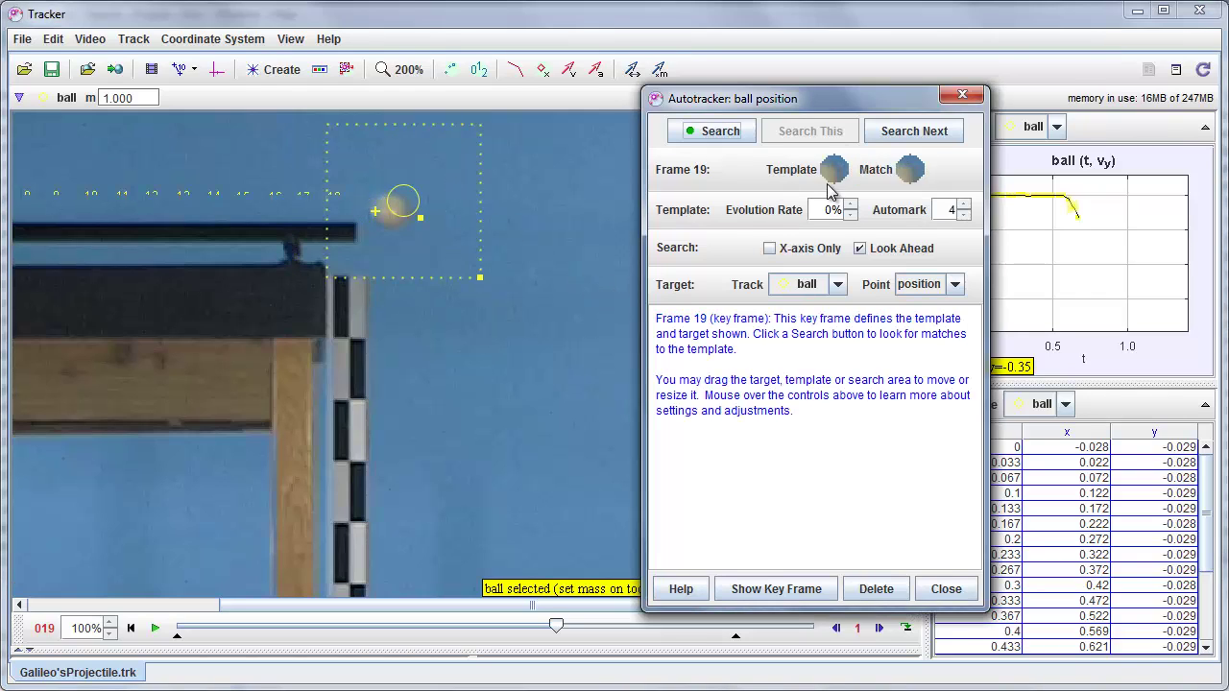
Search frame by frame to track the ball over the table edge to frame 24
mouse_move(835, 168)
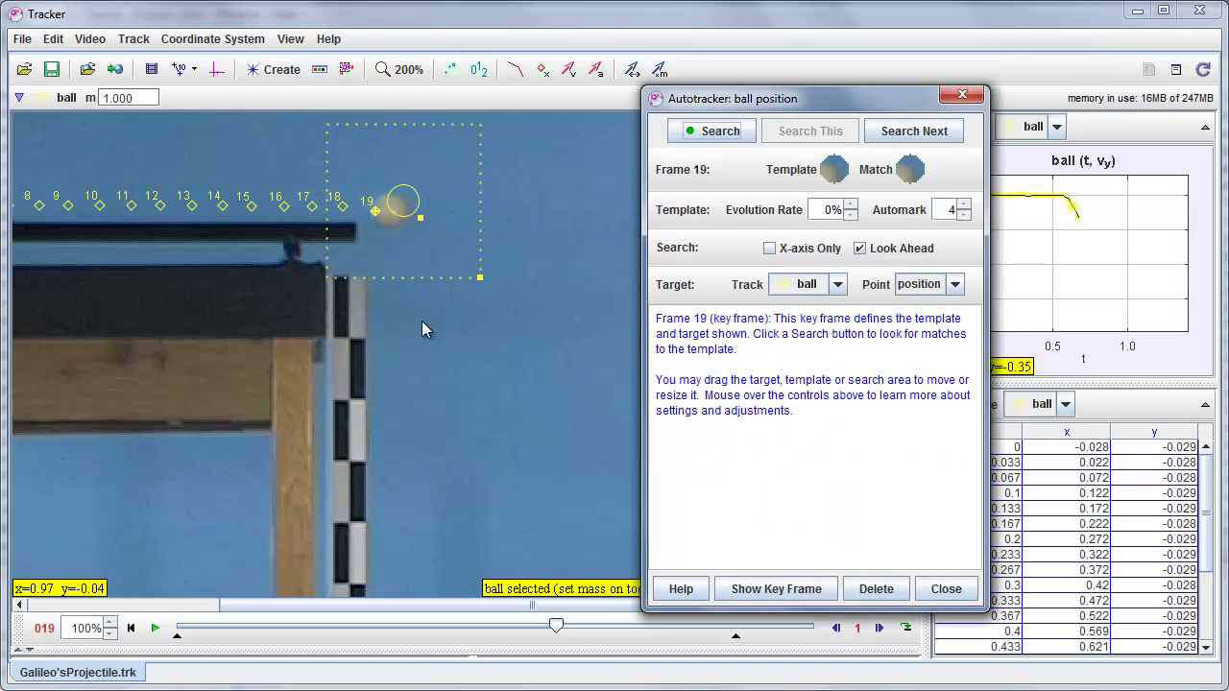
left_click(915, 131)
left_click(915, 132)
left_click(915, 131)
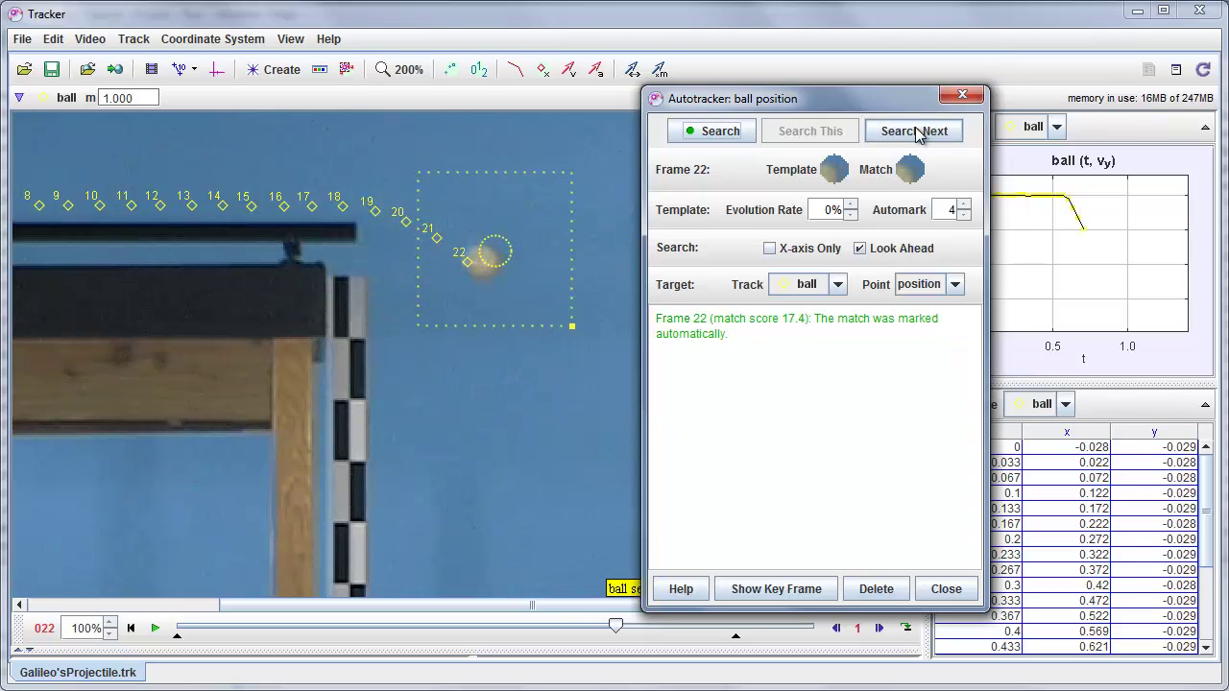
left_click(915, 131)
left_click(915, 131)
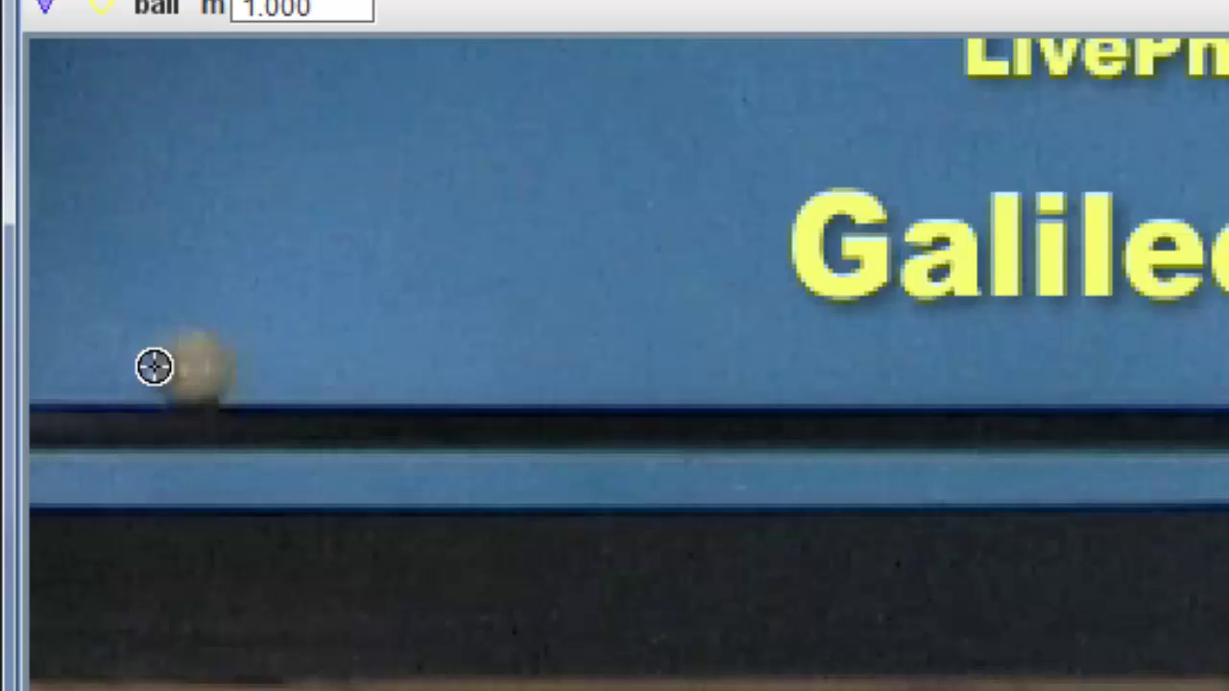
Create ball key frames at frames 0 and 5, tracking along the ledge to frame 8
left_click(154, 366, "ctrl+shift")
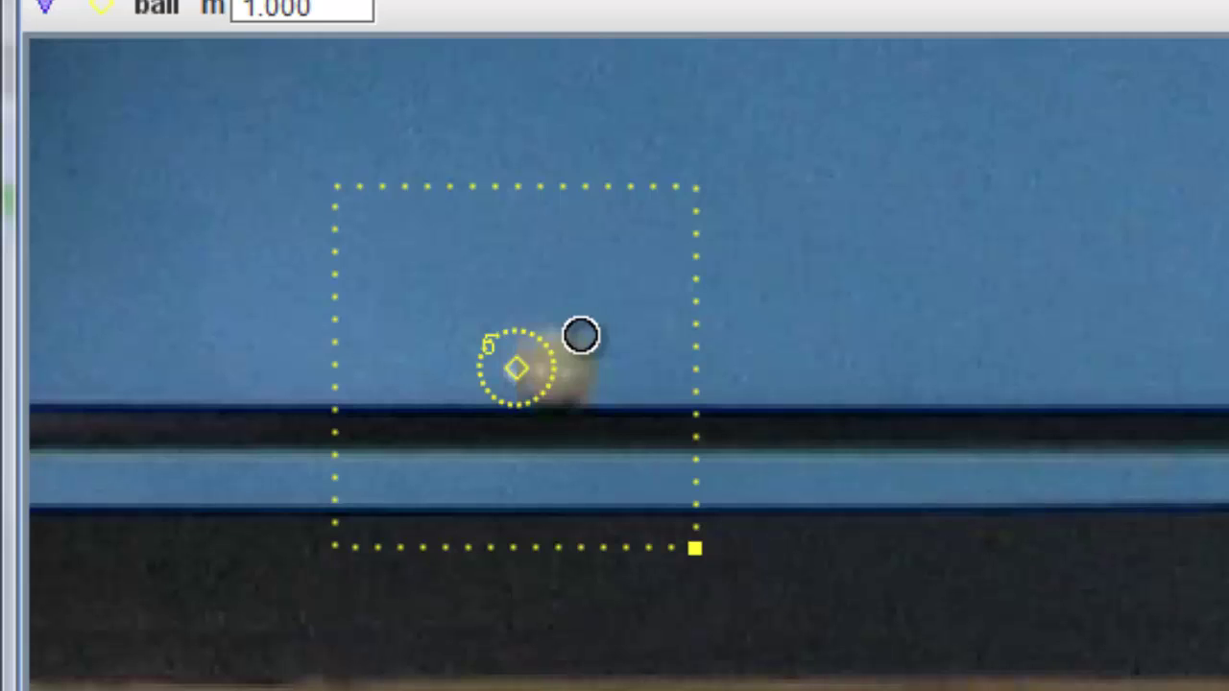
left_click(581, 335, "ctrl+shift")
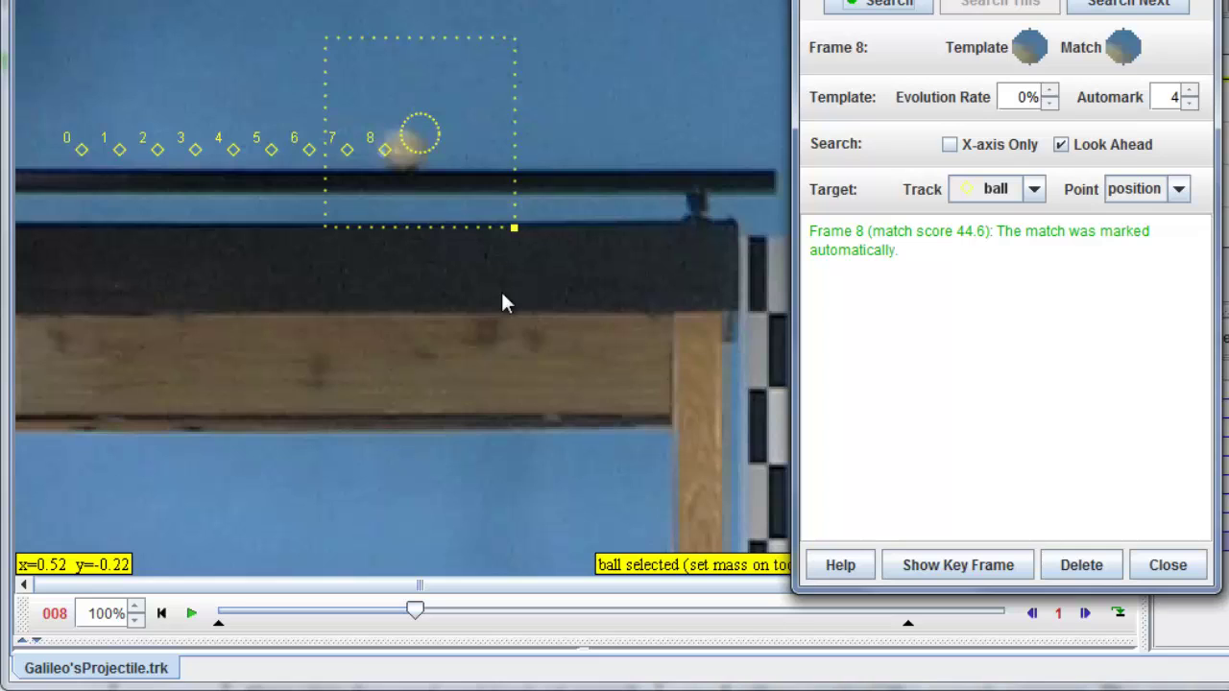
Review the ball's key frames, jumping to frame 5 and then back to frame 0
left_click(968, 569)
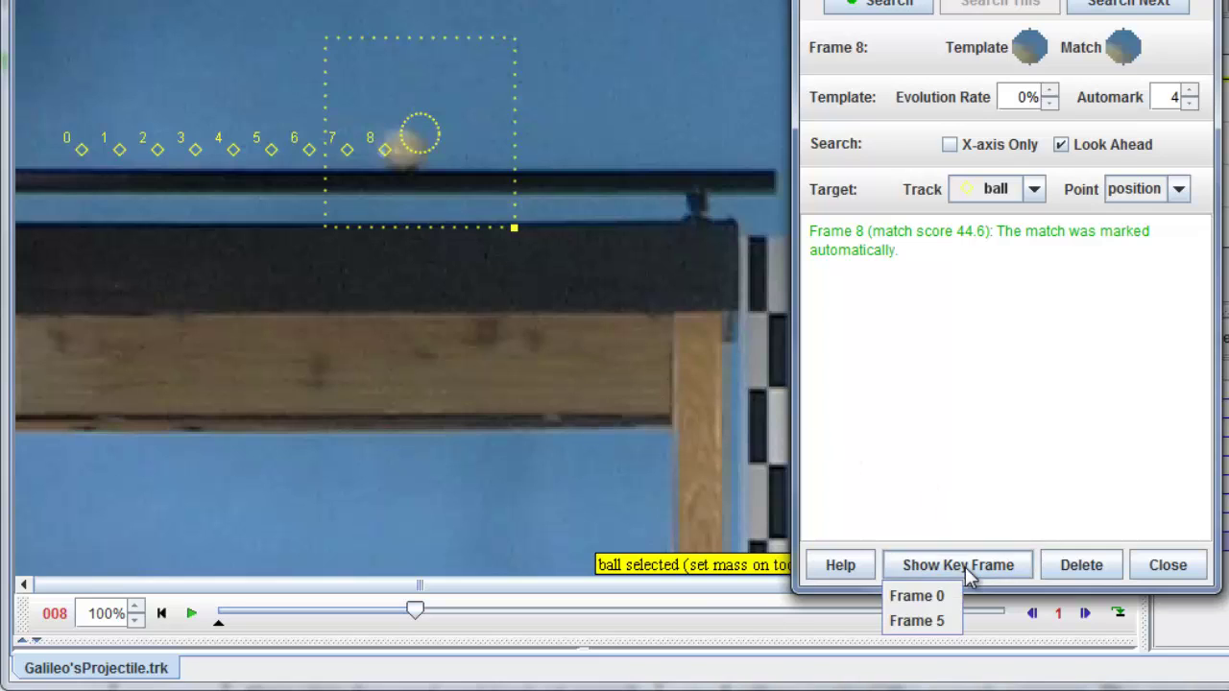
left_click(939, 623)
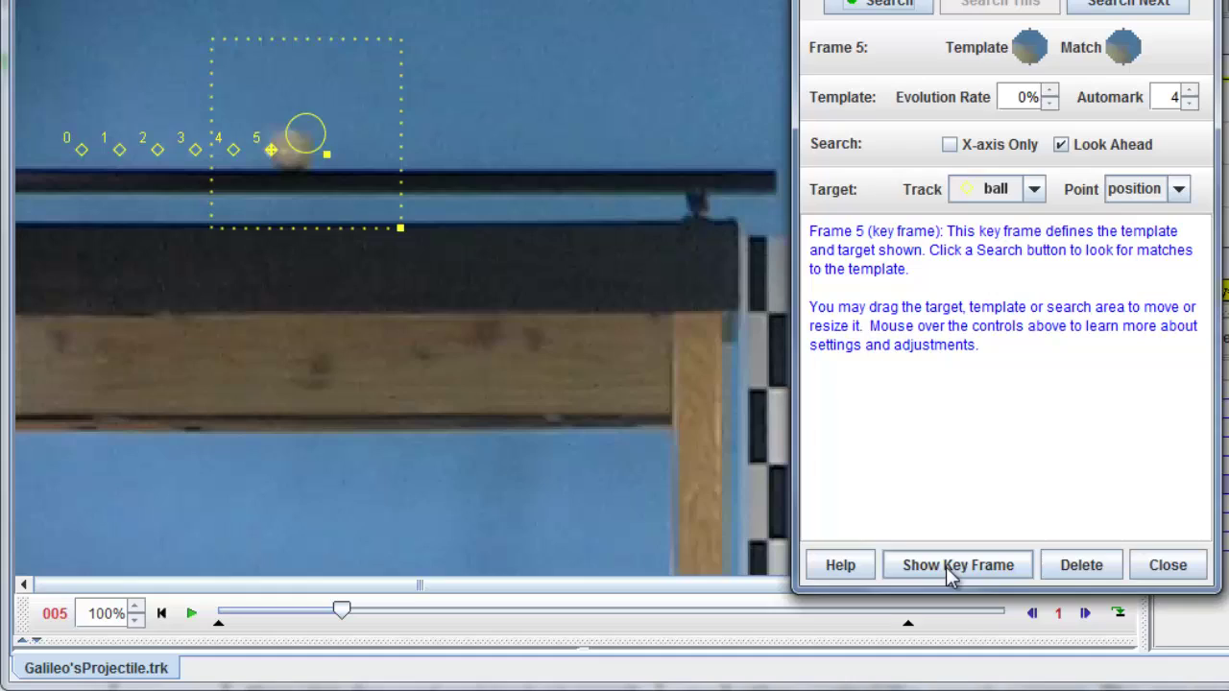
left_click(951, 574)
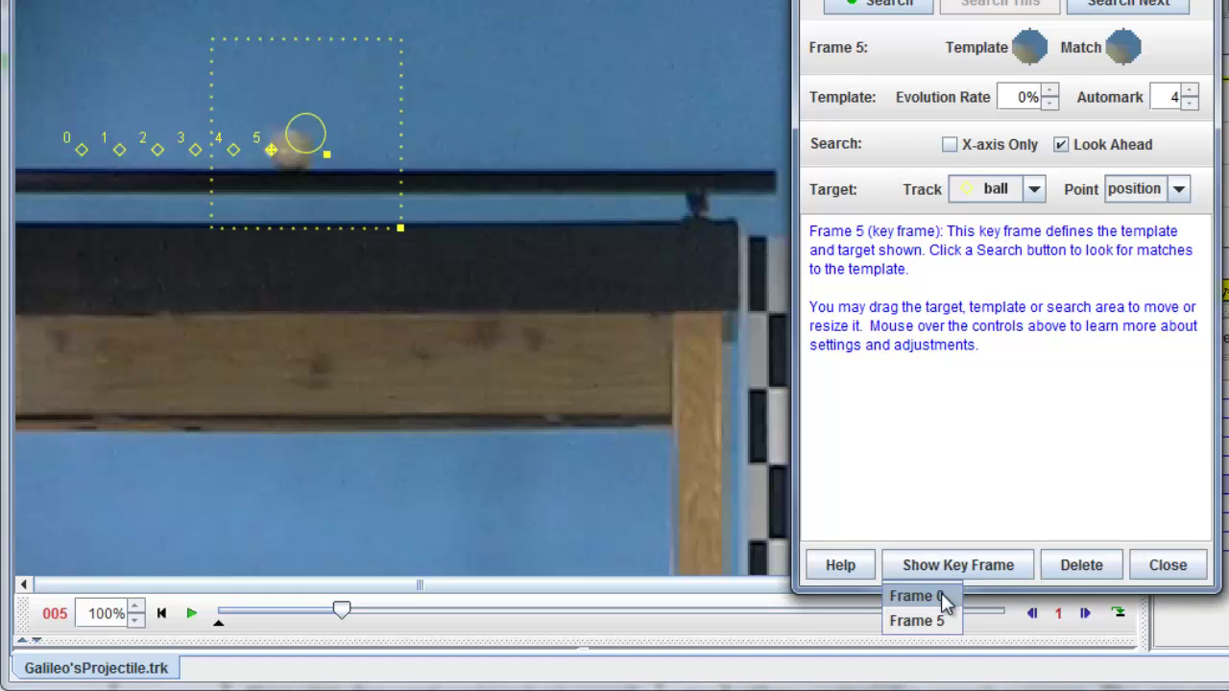
left_click(941, 592)
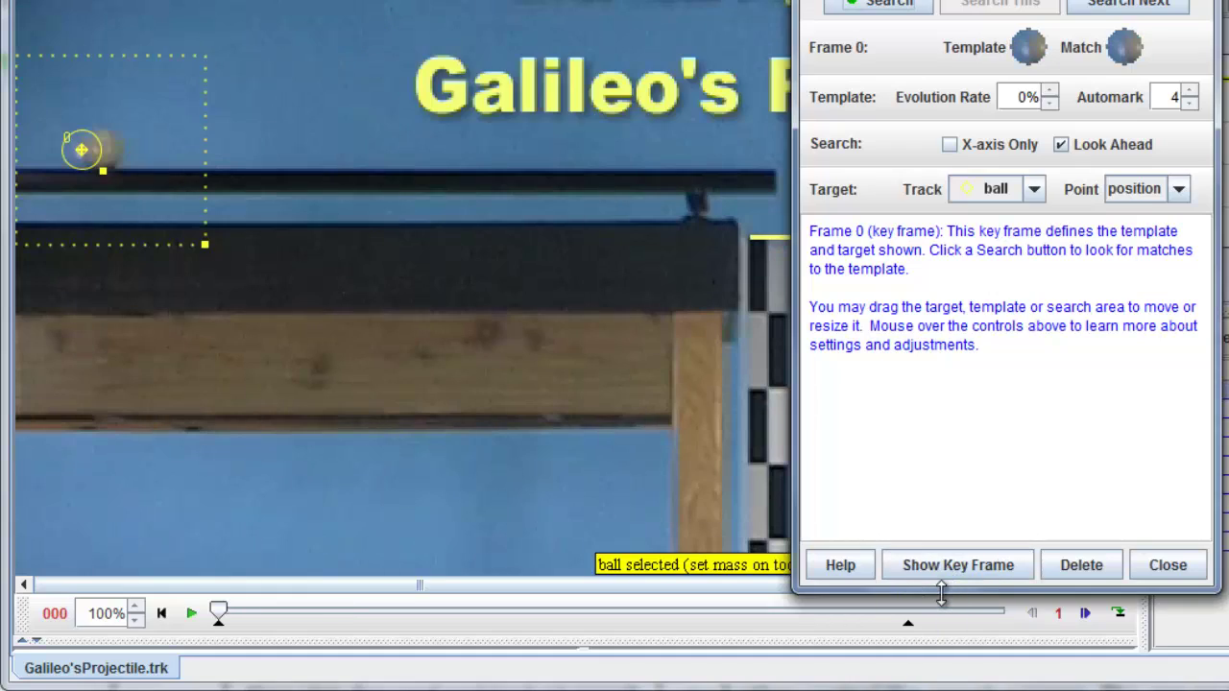